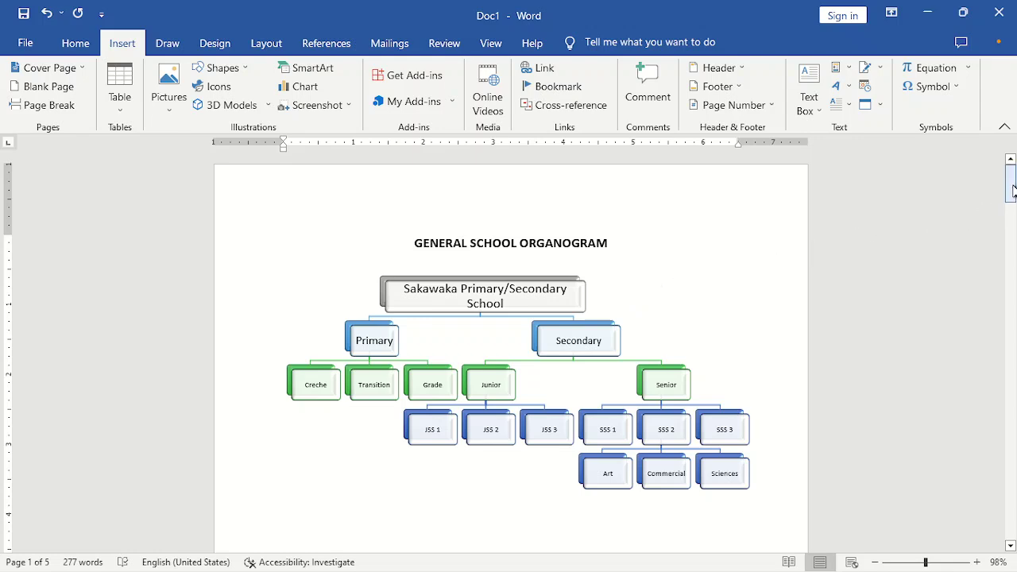
- Link the word "Christian" before "Education" in the Brief History text to "On Christ the solid rock I stand" in the desktop's SAKAWAKA folder
drag(1012, 190, 1012, 270)
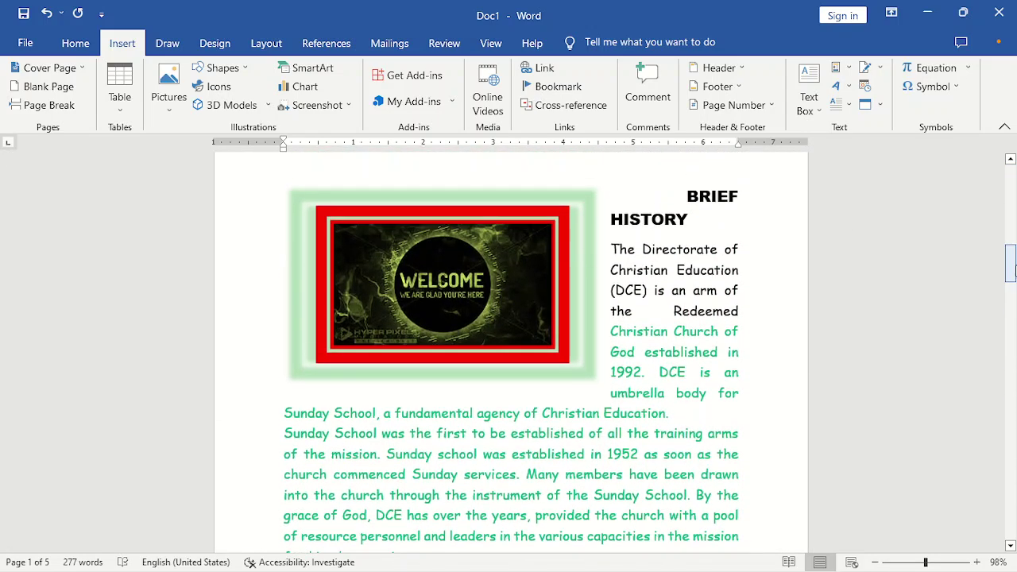
click(686, 195)
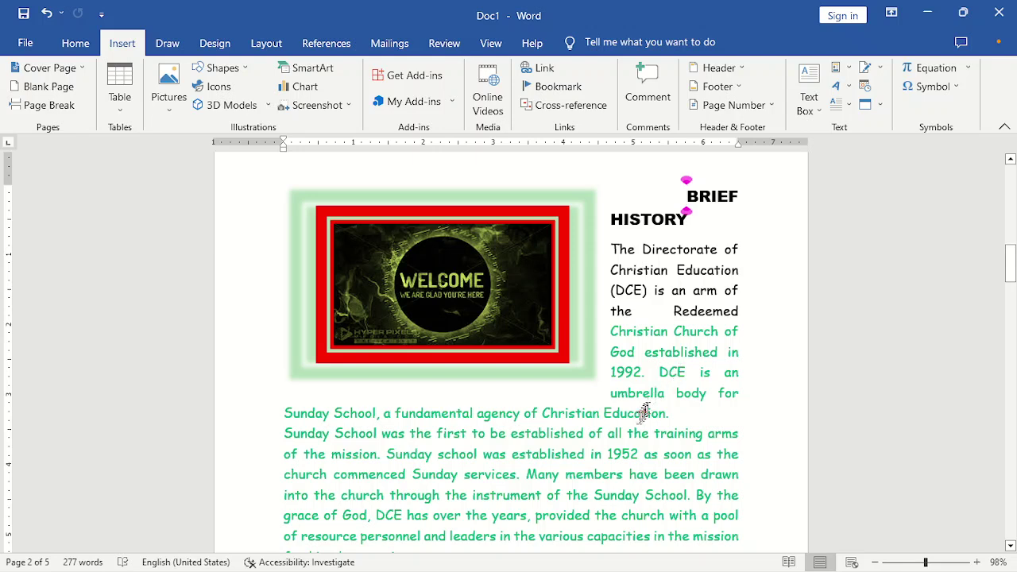
click(543, 413)
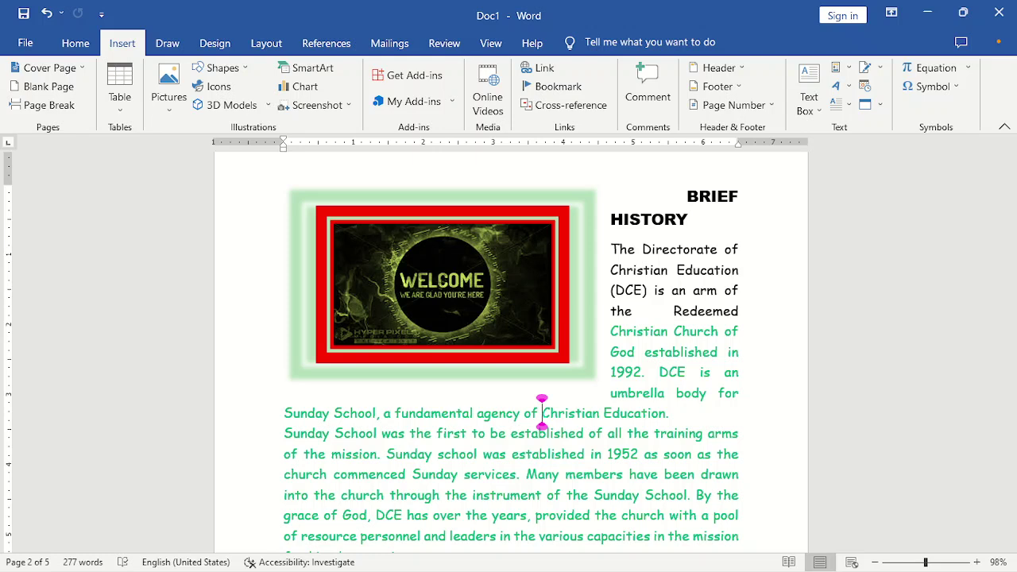
drag(542, 412, 600, 413)
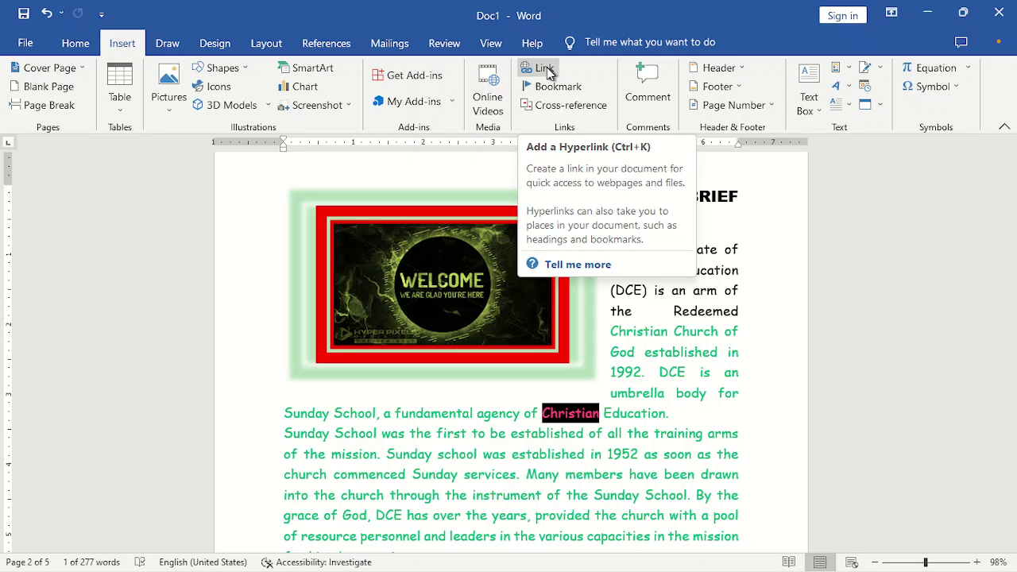
click(547, 71)
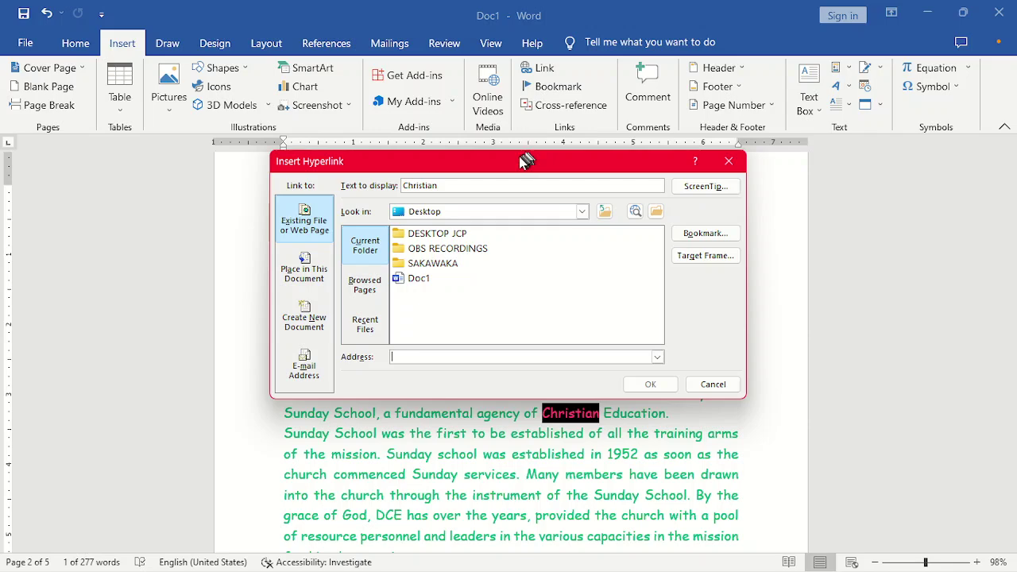
drag(515, 166, 491, 168)
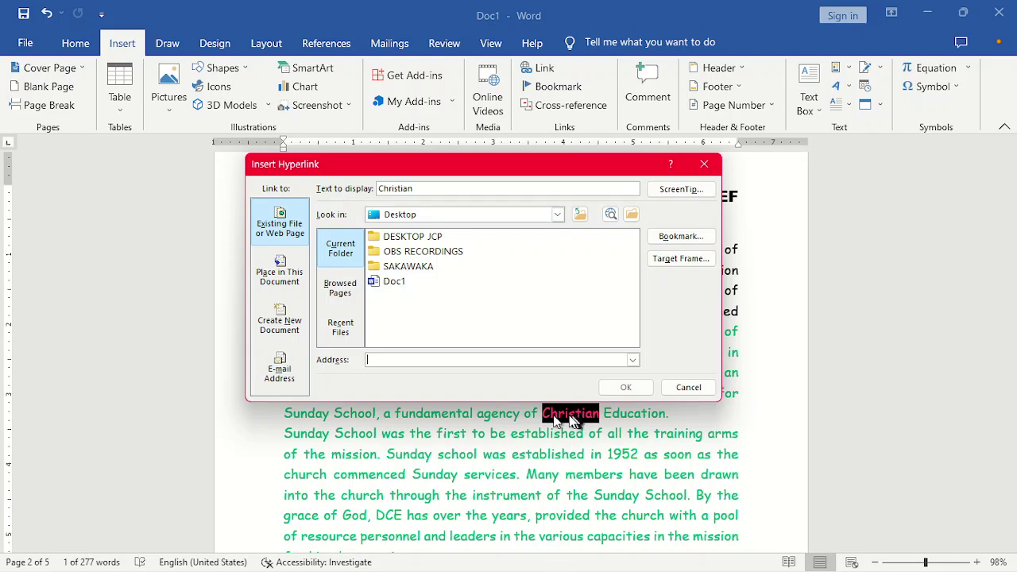
click(559, 215)
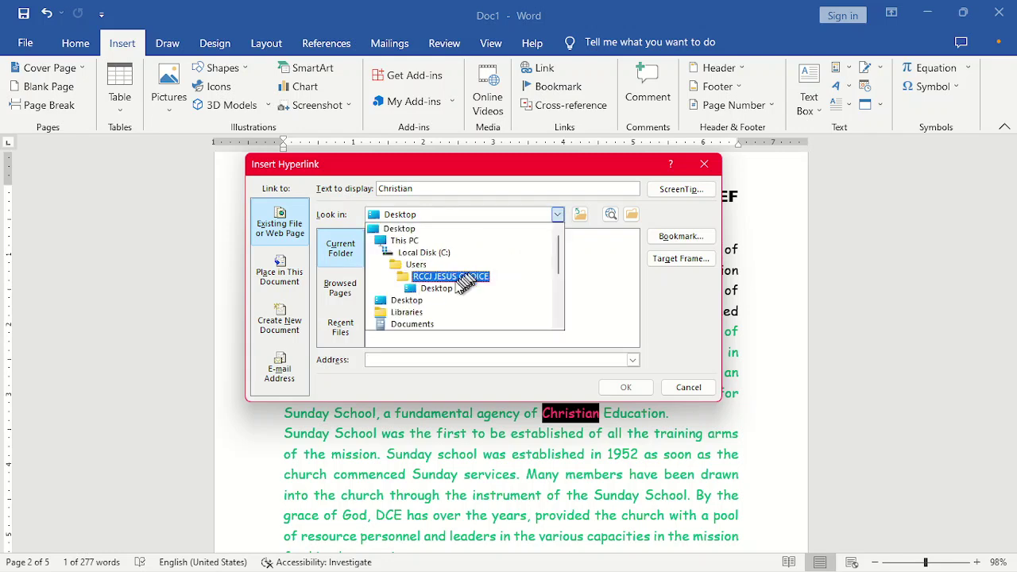
click(437, 289)
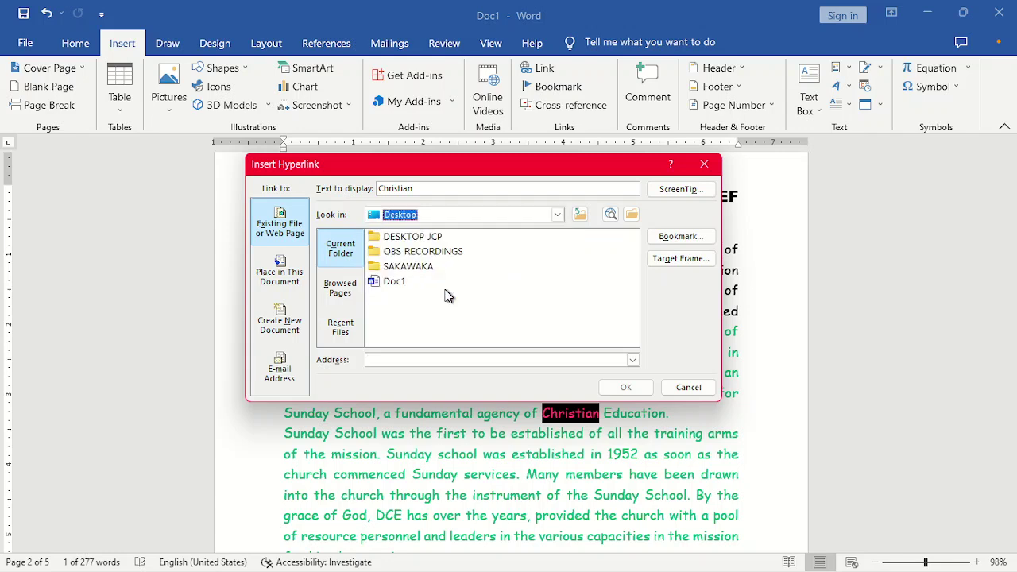
click(421, 271)
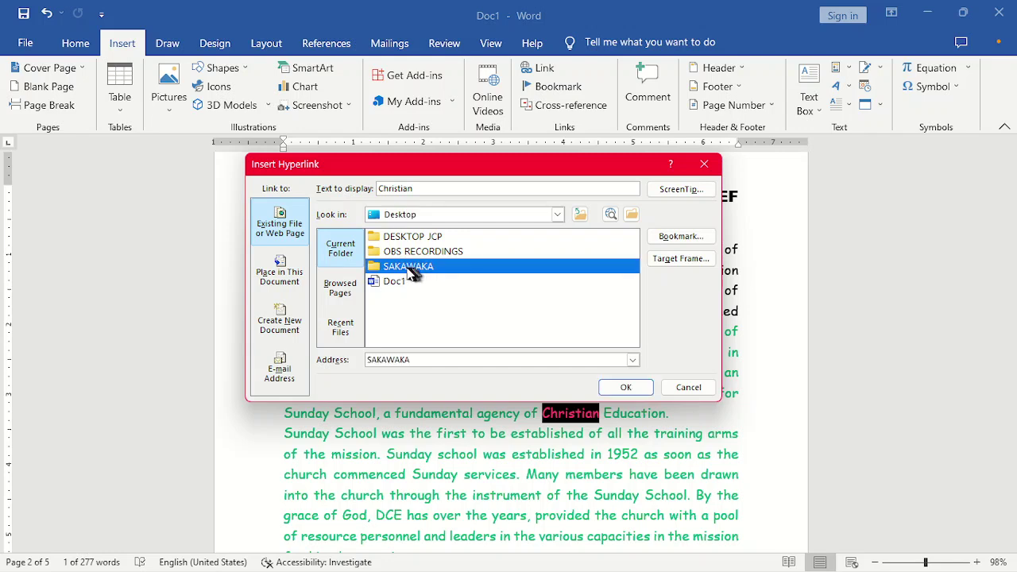
double_click(409, 274)
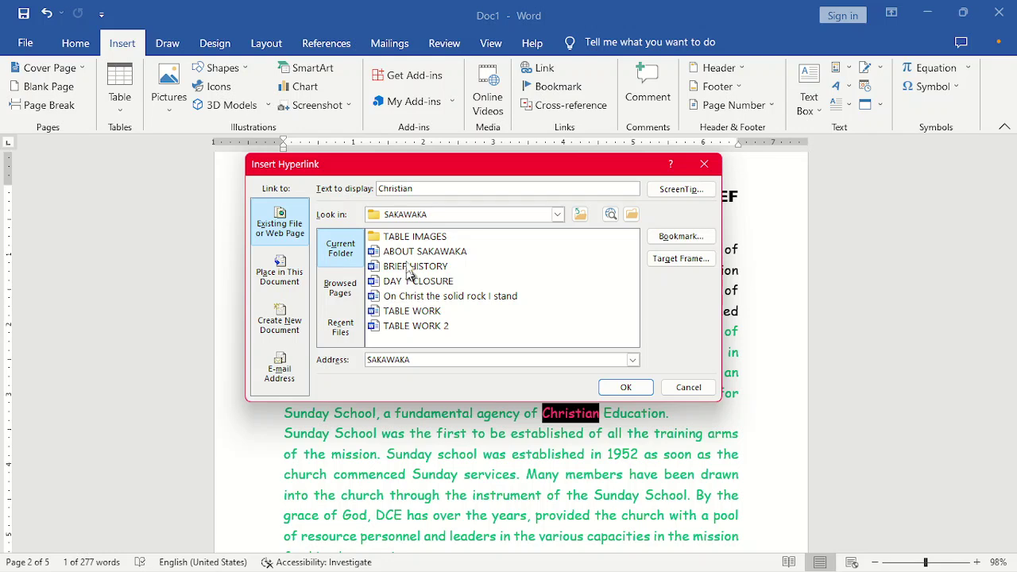
click(433, 299)
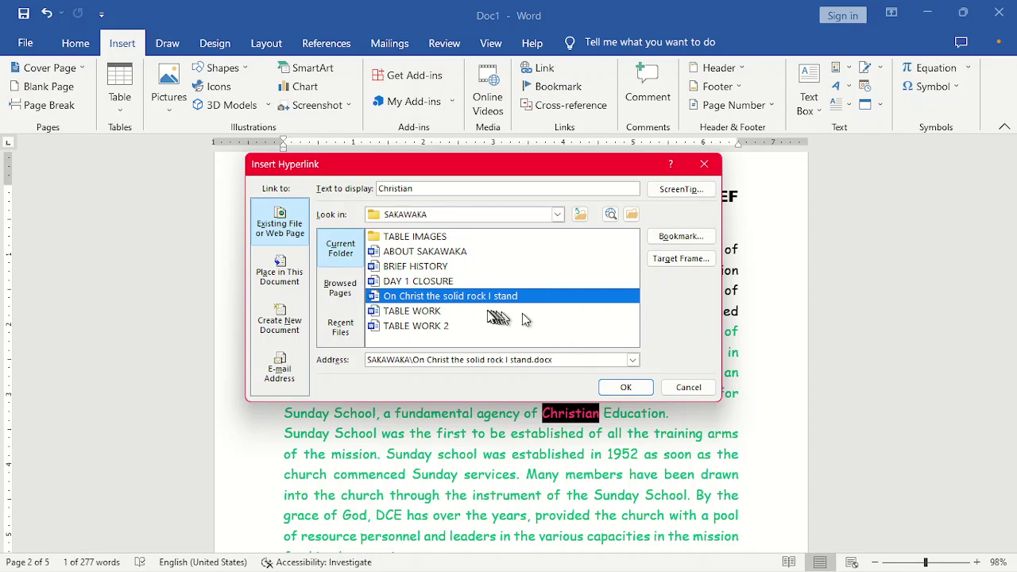
click(627, 394)
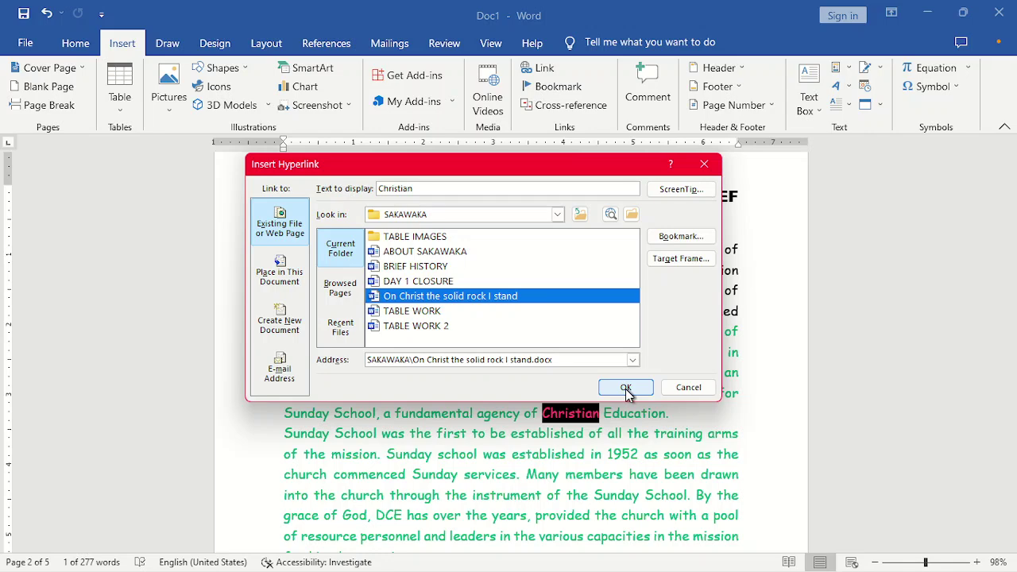
click(594, 471)
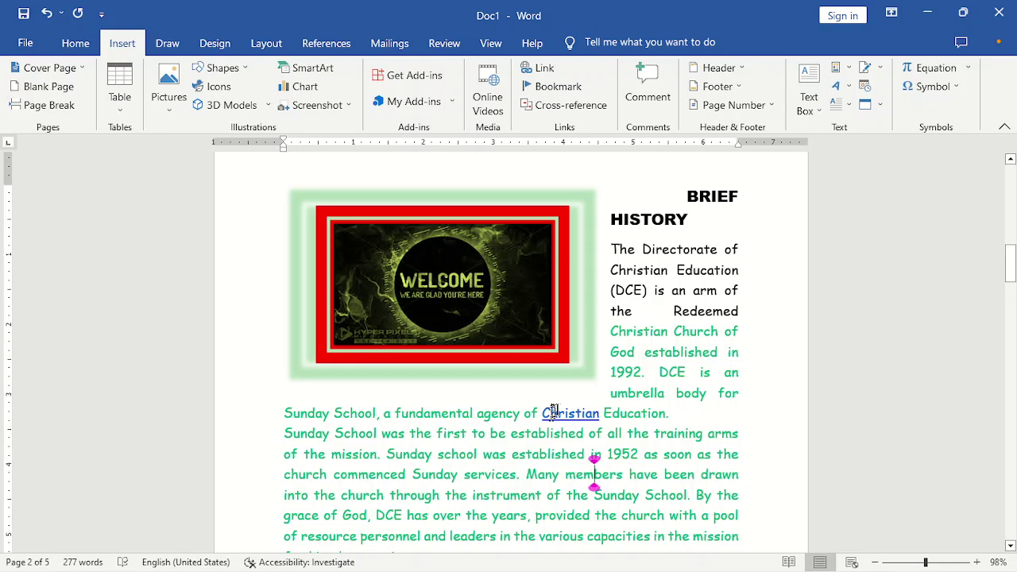
- Test the "Christian" hyperlink, switch between Doc1 and the linked document, and close the linked document
mouse_move(561, 414)
mouse_move(620, 566)
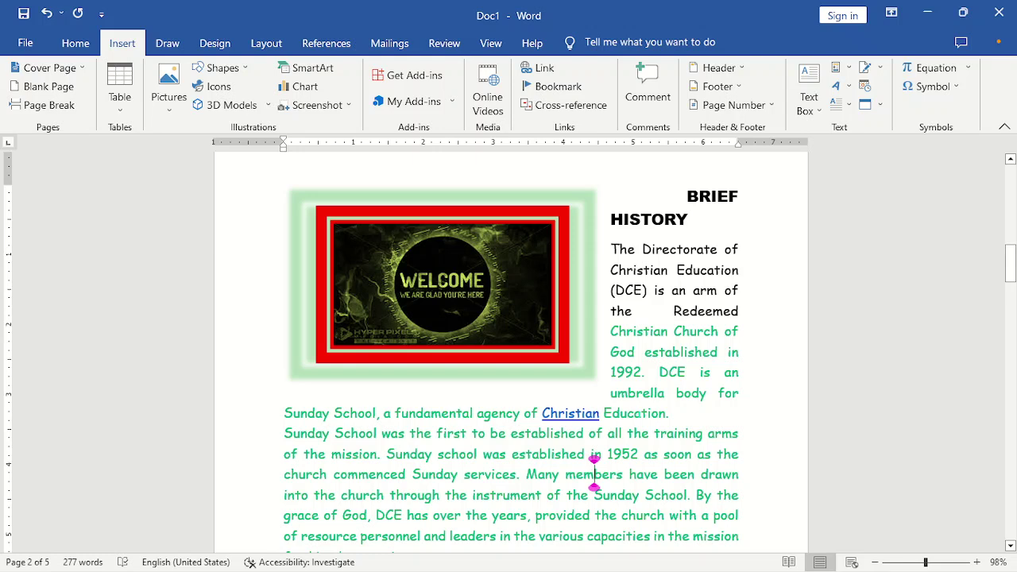
ctrl+click(573, 416)
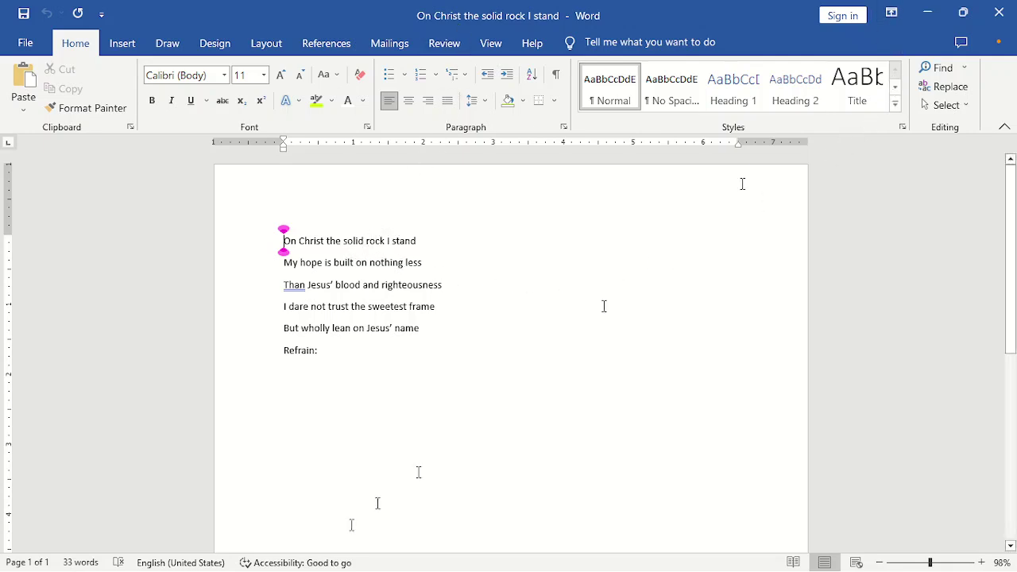
mouse_move(480, 559)
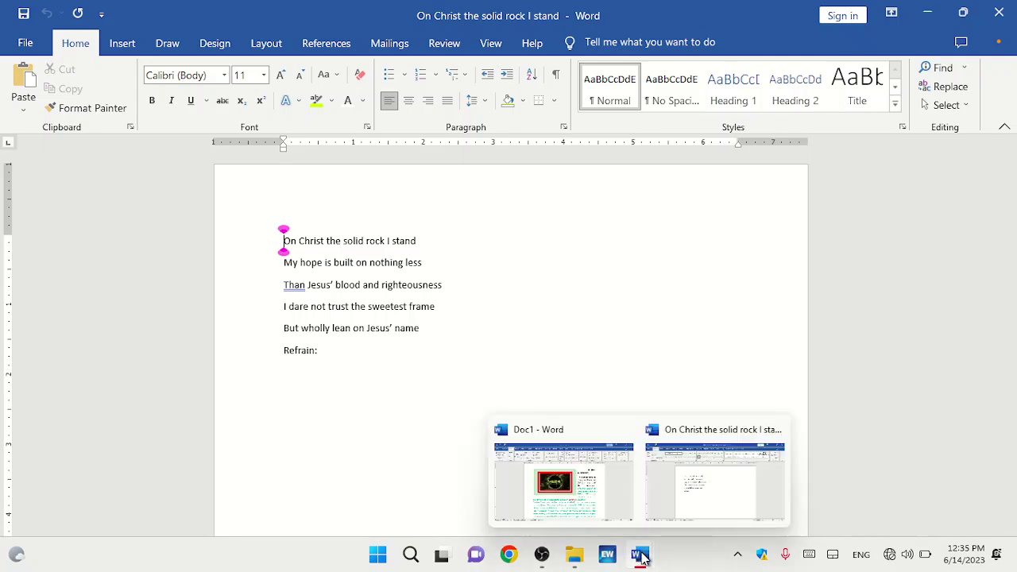
click(588, 492)
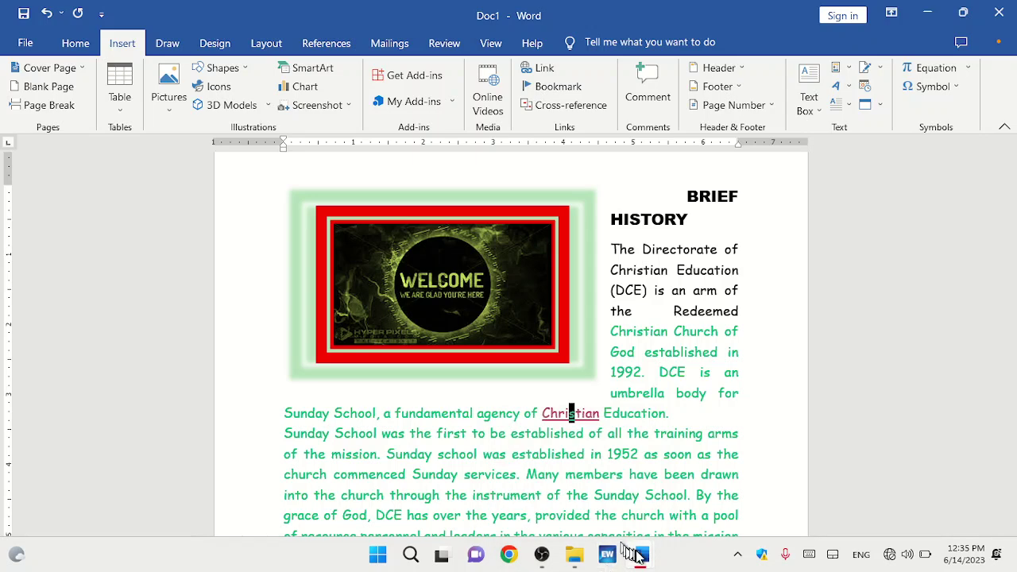
mouse_move(640, 554)
click(711, 460)
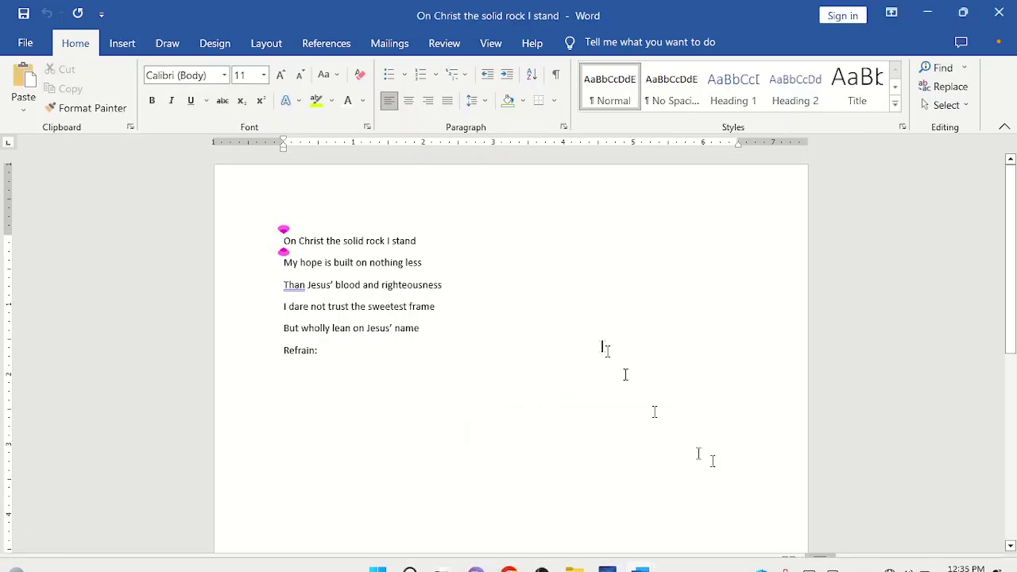
click(993, 14)
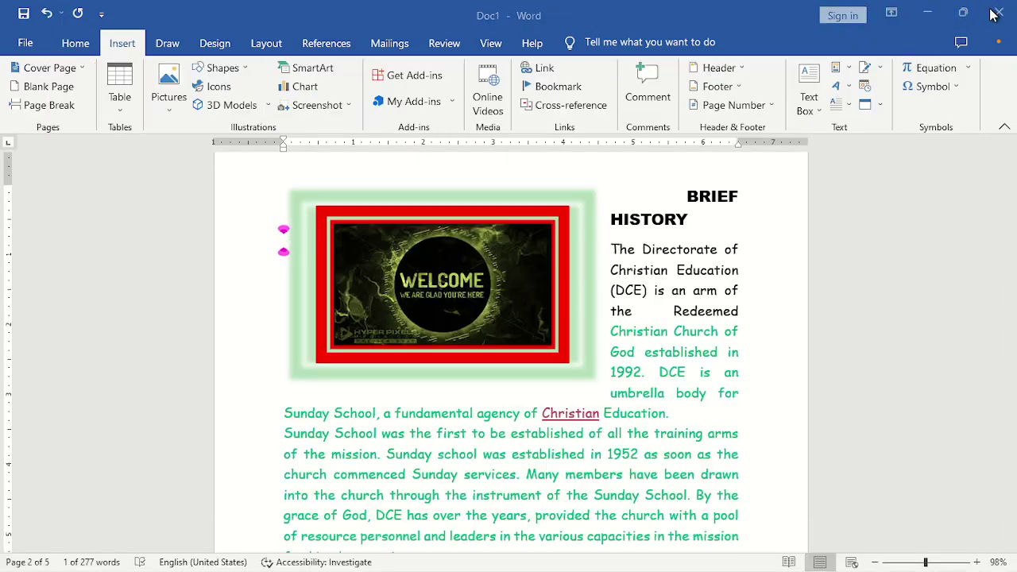
- Follow the "Christian" hyperlink once more and close the document it opens
click(659, 373)
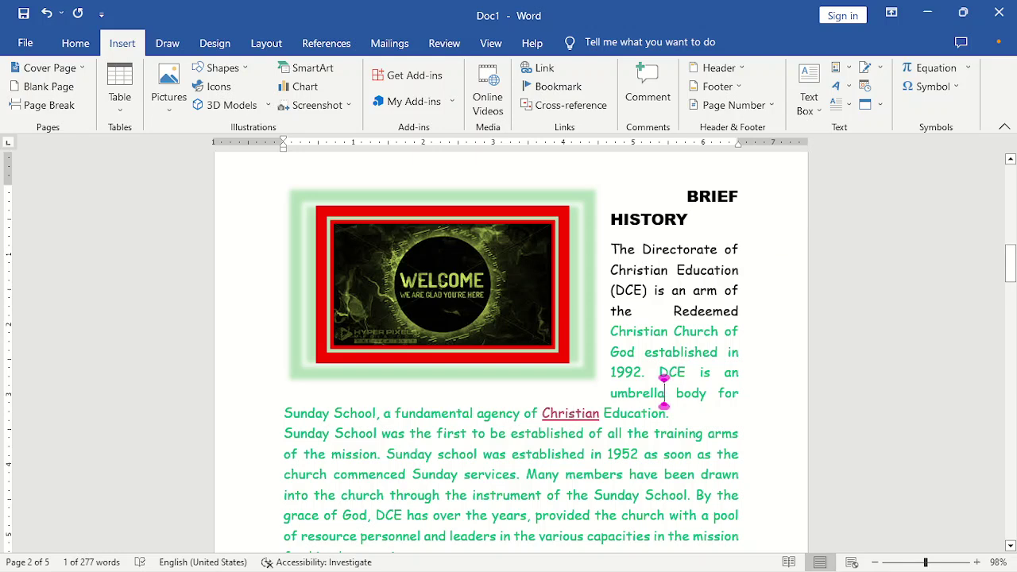
ctrl+click(584, 427)
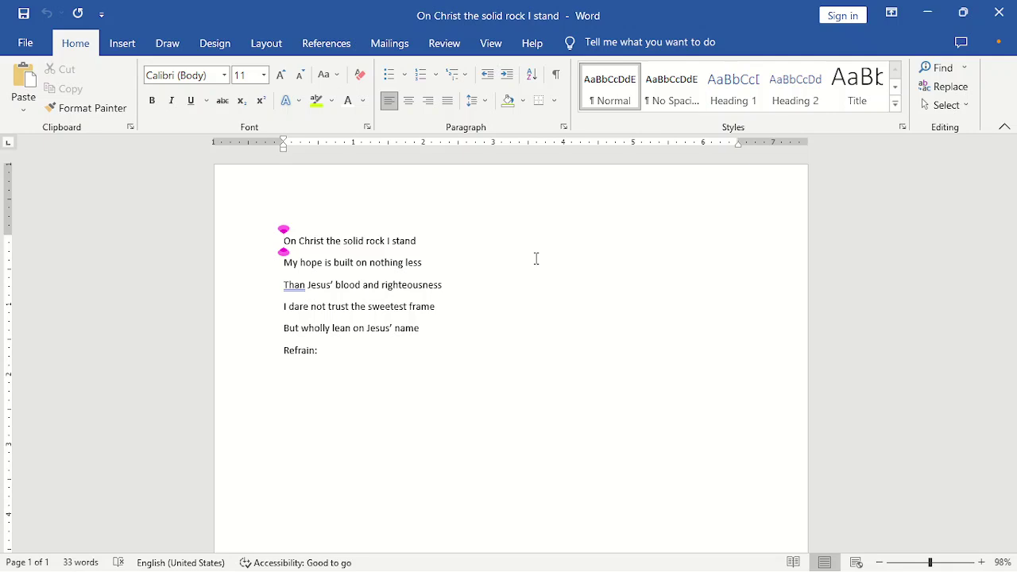
click(999, 14)
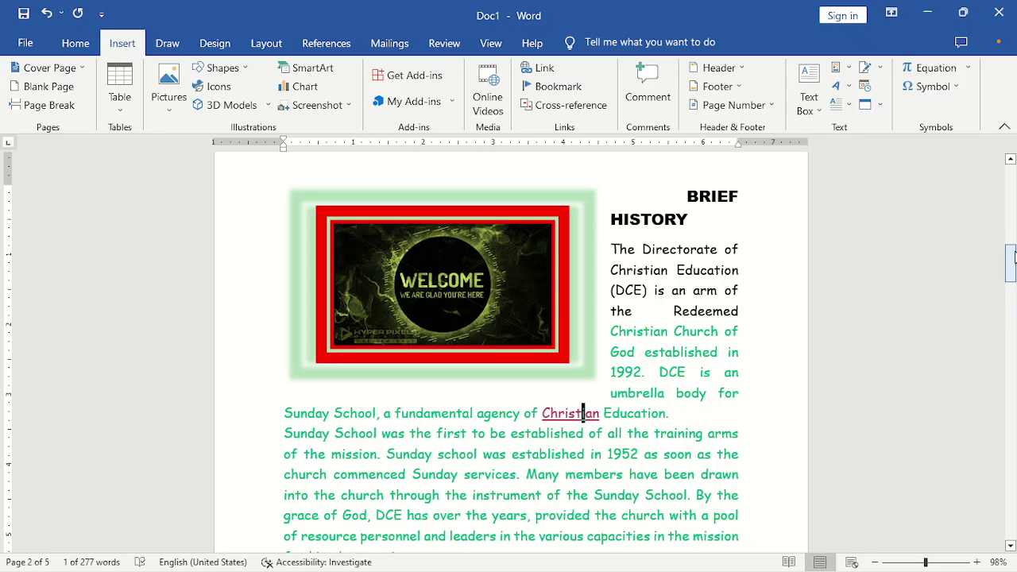
- Insert an empty line after "for kingdom services.", above the "Vision and mission statement" heading
drag(1014, 260, 1013, 286)
click(419, 286)
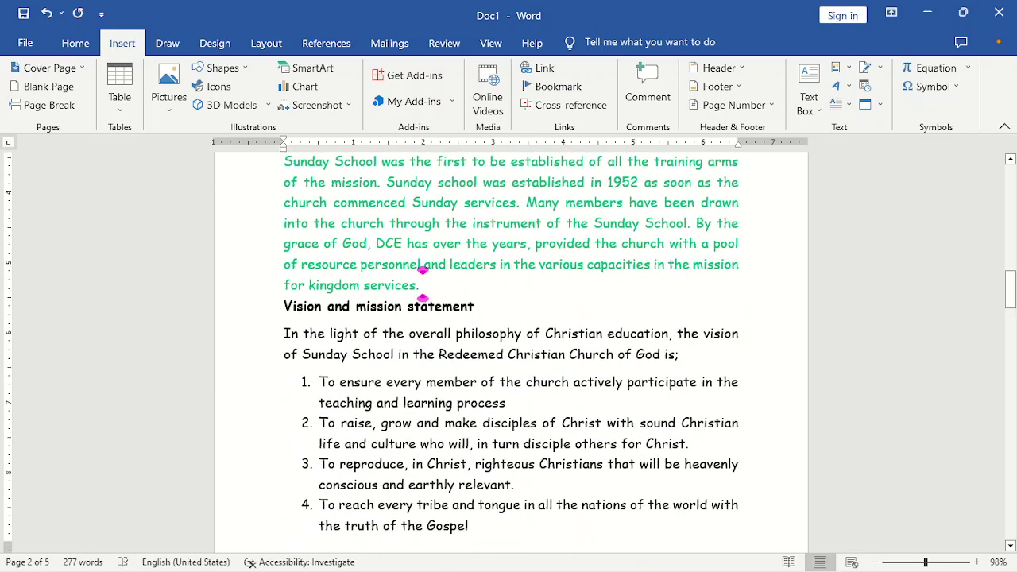
key(Return)
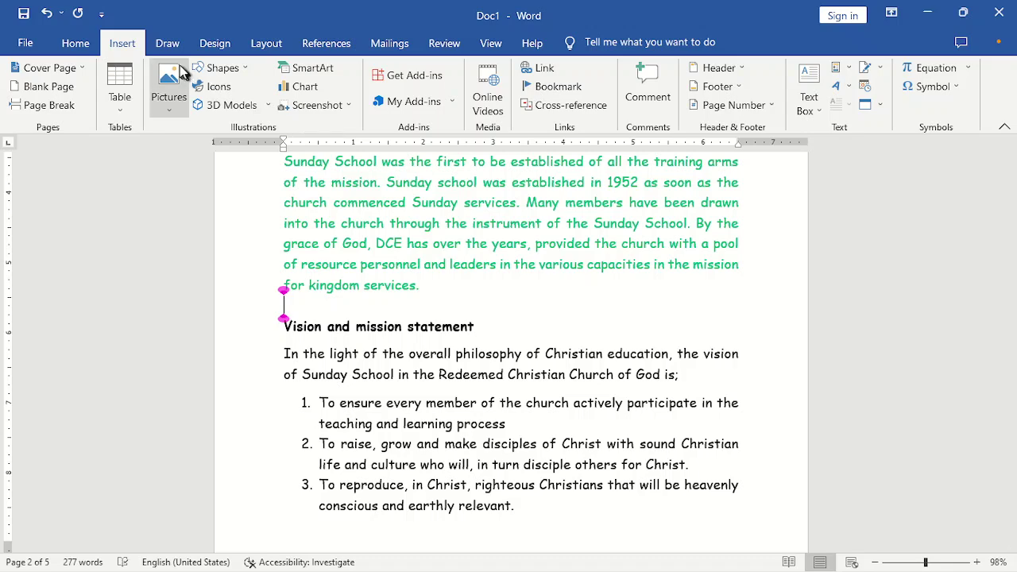
- Draw a rounded rectangle about 0.9" wide and 0.48" high beside the empty line and apply the solid black shape style
click(221, 67)
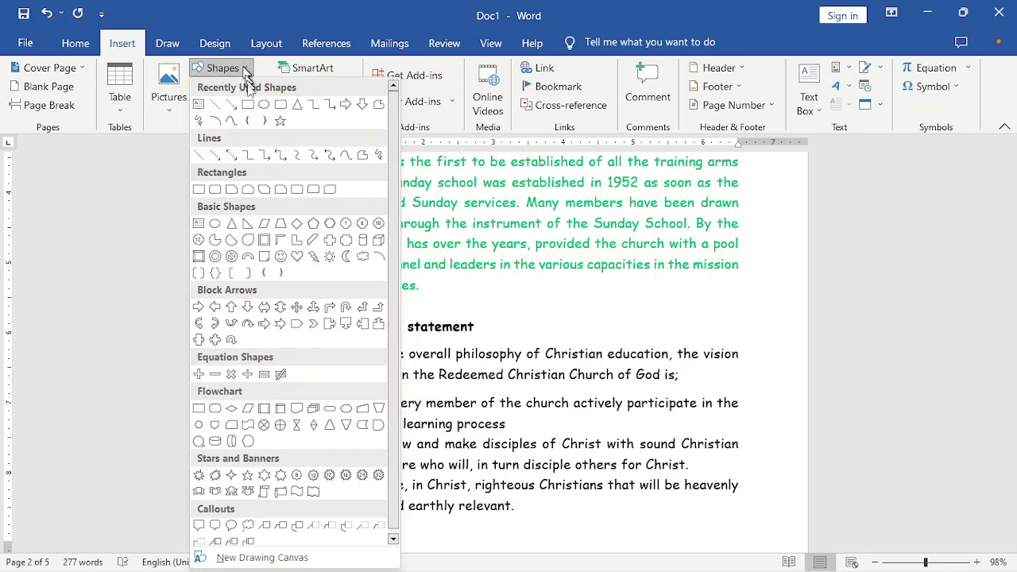
click(279, 107)
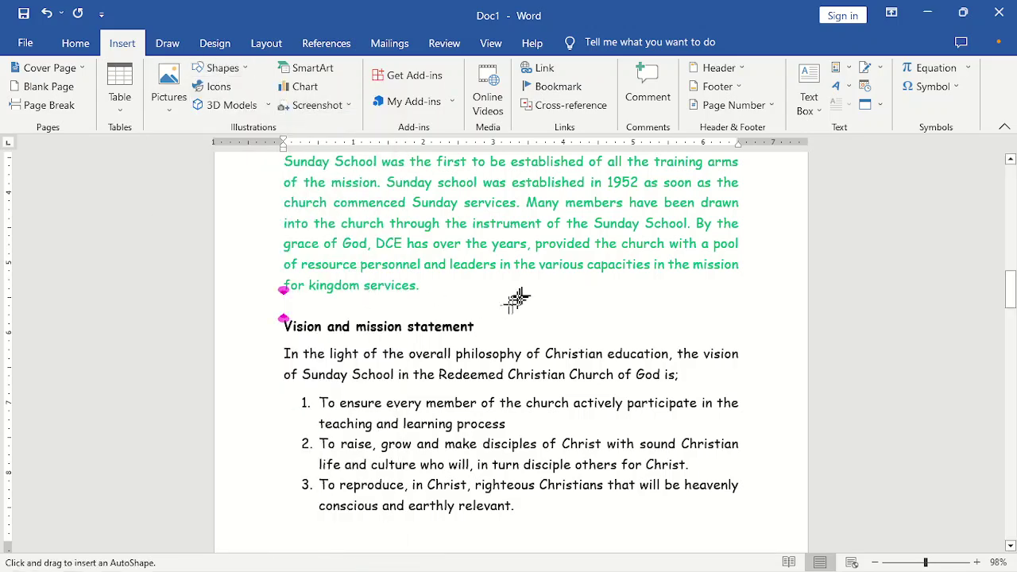
drag(537, 291, 602, 324)
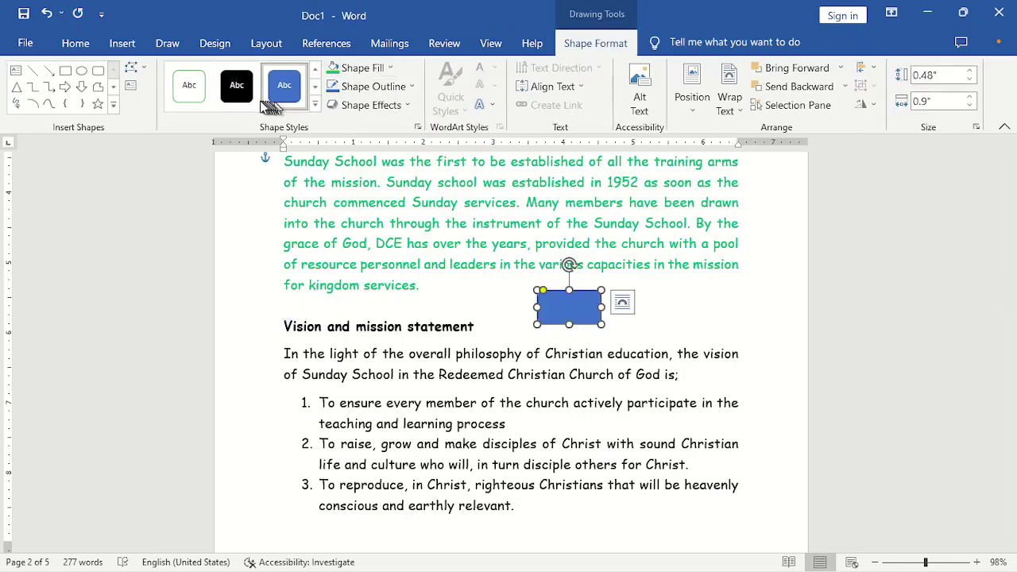
click(241, 90)
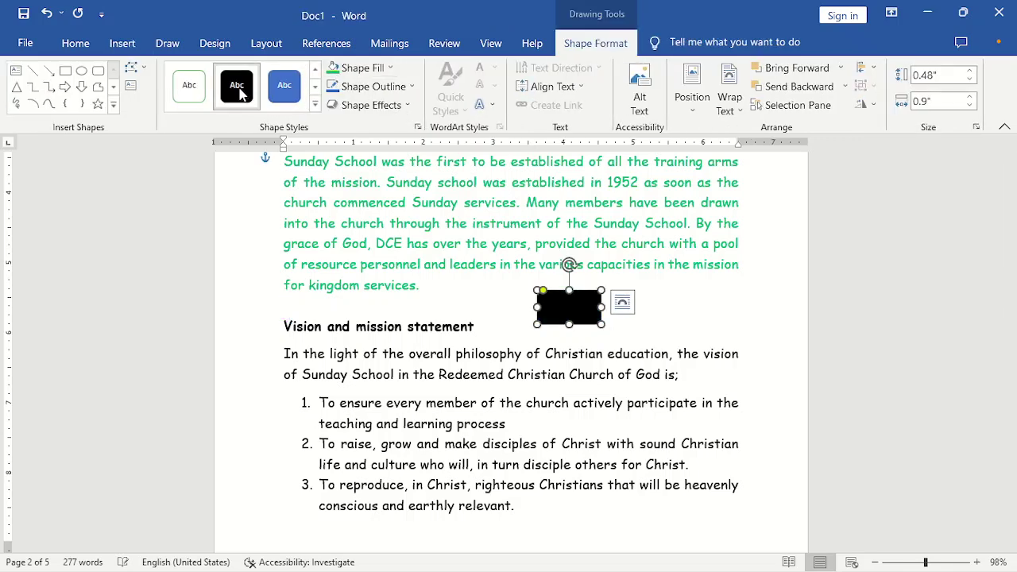
- Add the text "Click me" inside the black rounded rectangle
right_click(568, 303)
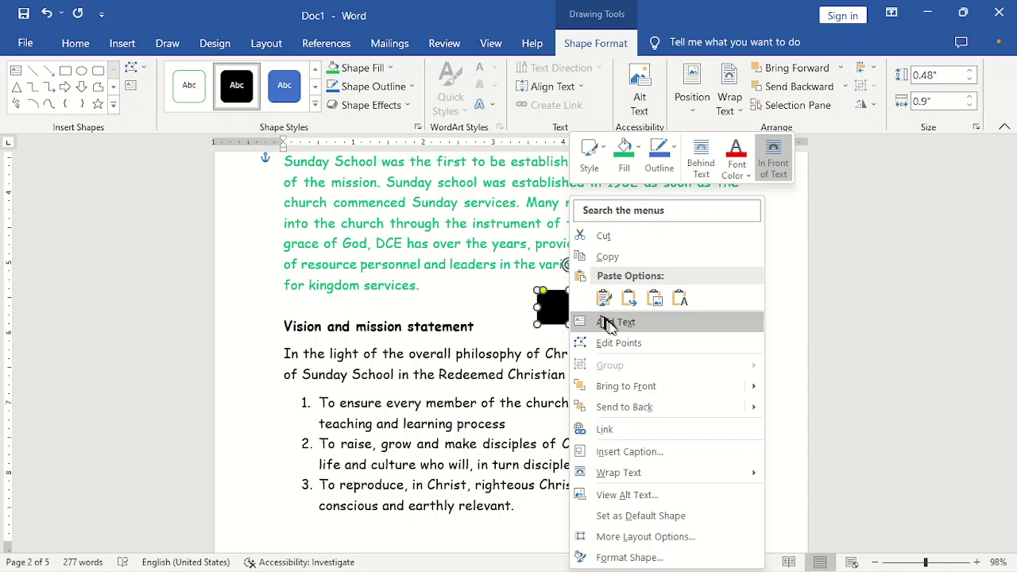
click(587, 319)
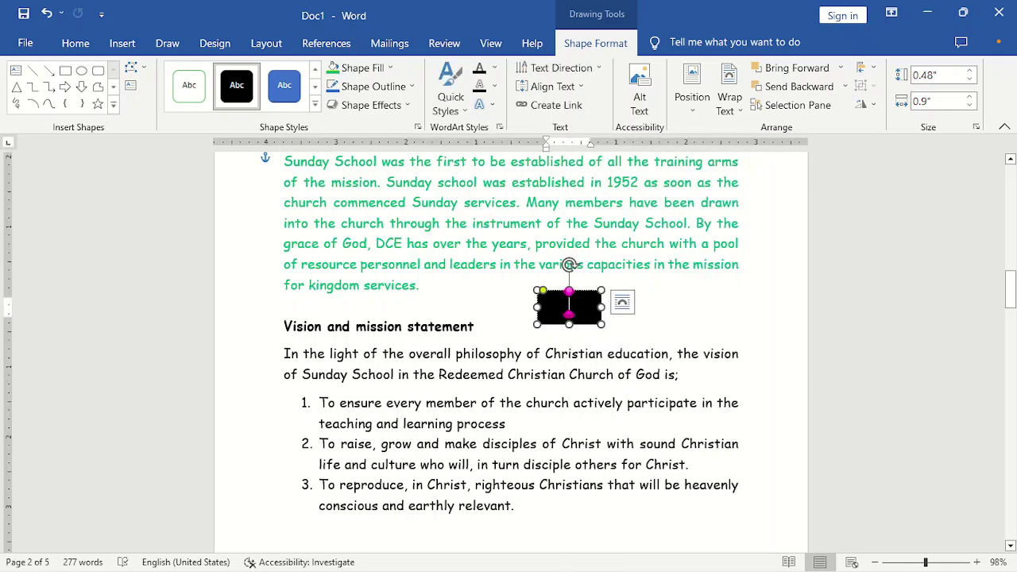
text(cu)
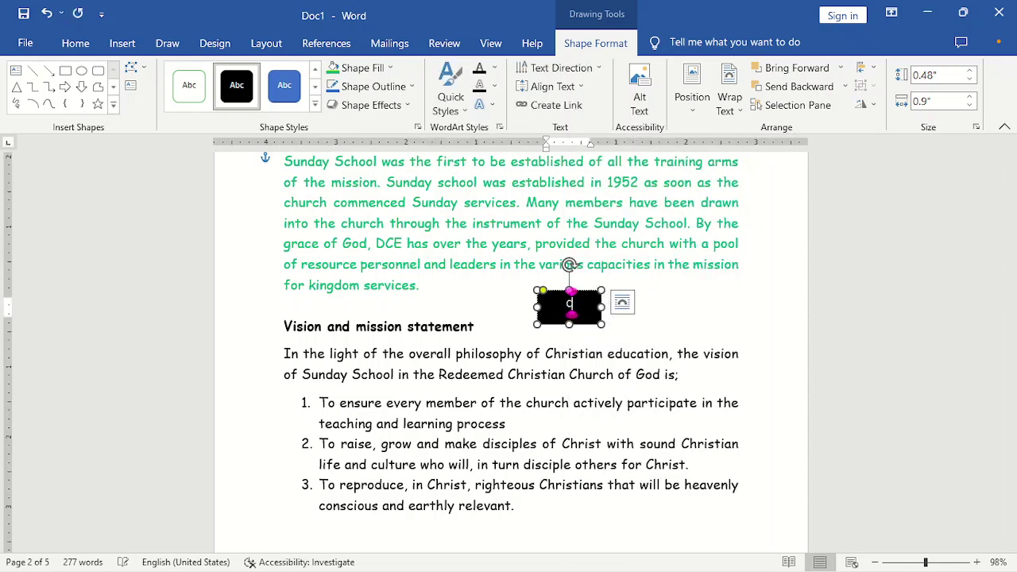
text(ick me)
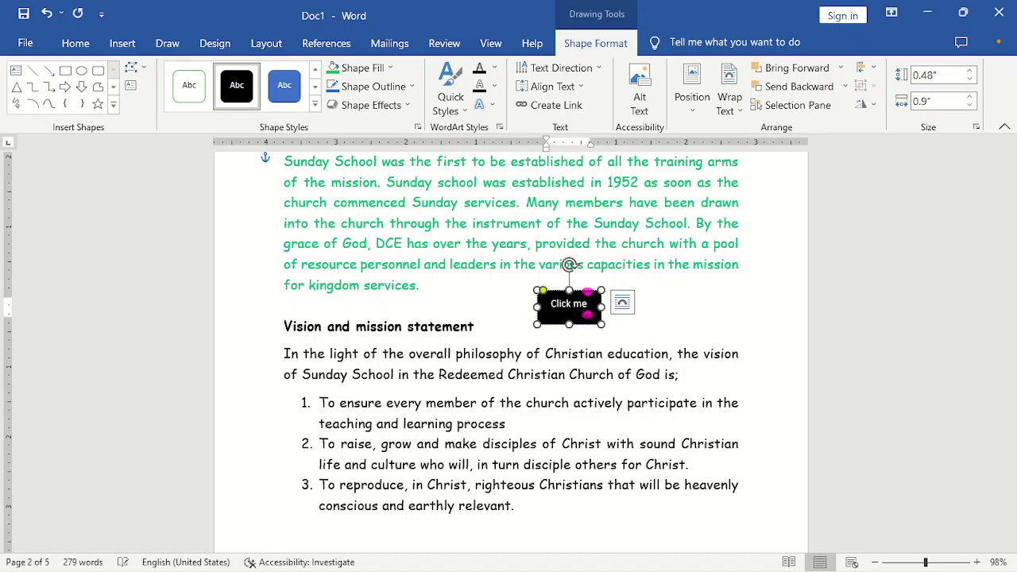
click(643, 314)
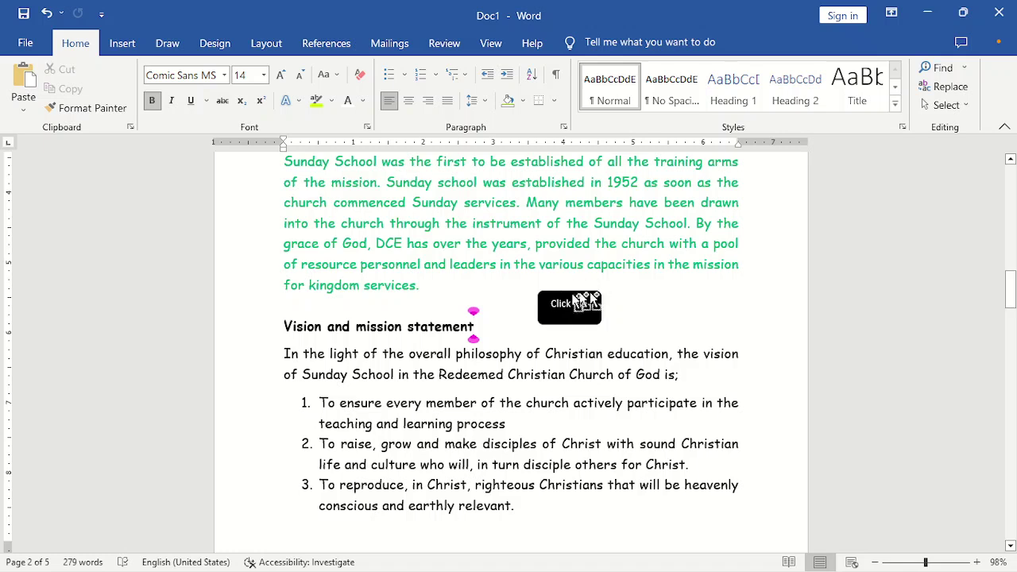
- Begin a hyperlink on the "Click me" shape to an existing file and browse to the SAKAWAKA folder on the Desktop
click(569, 305)
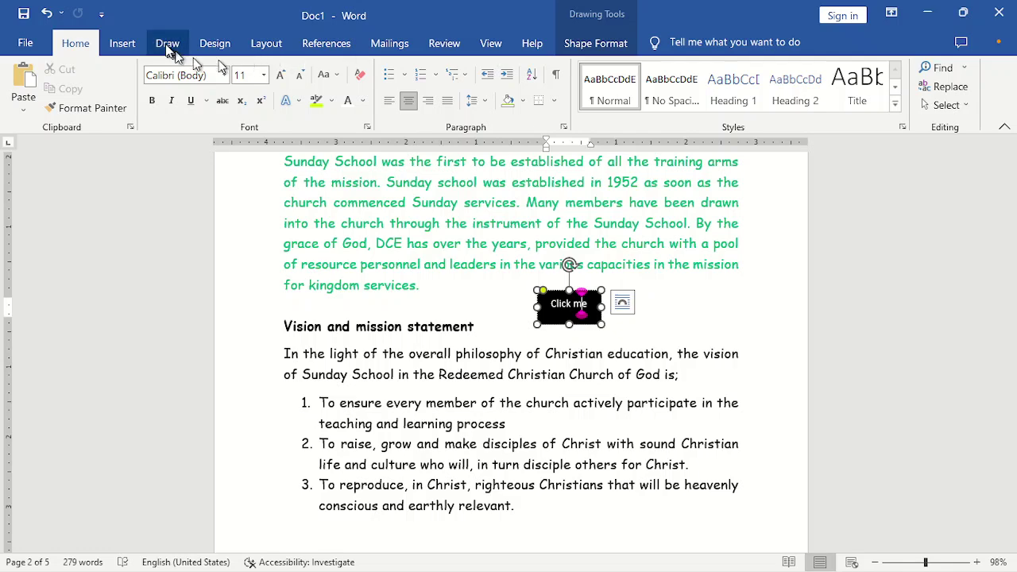
click(134, 49)
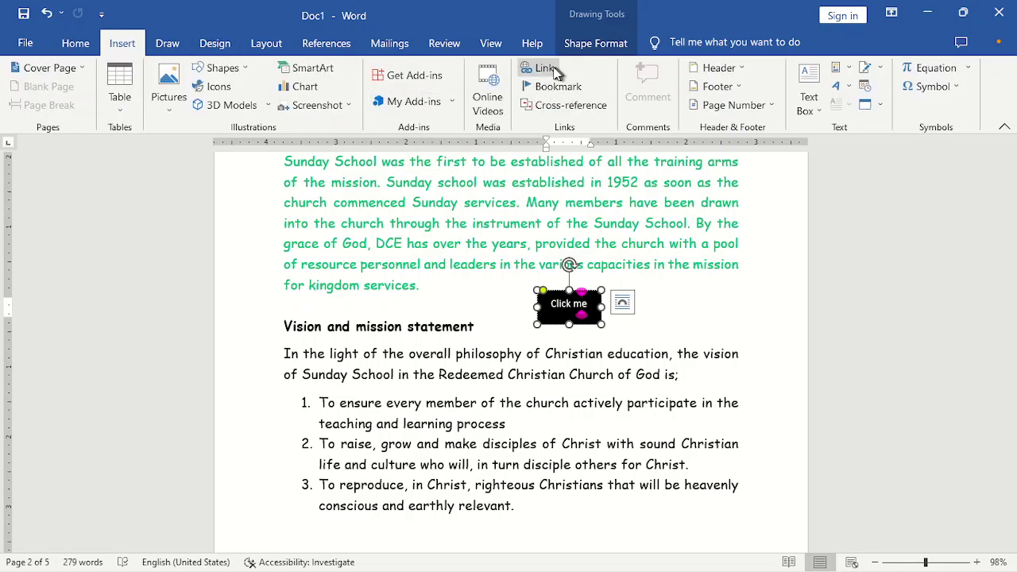
click(595, 290)
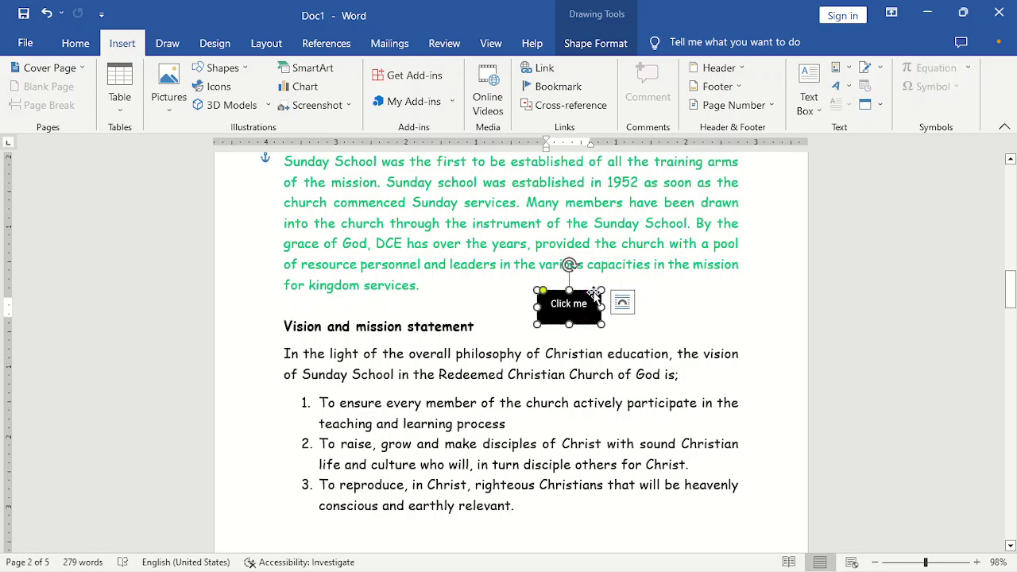
click(534, 67)
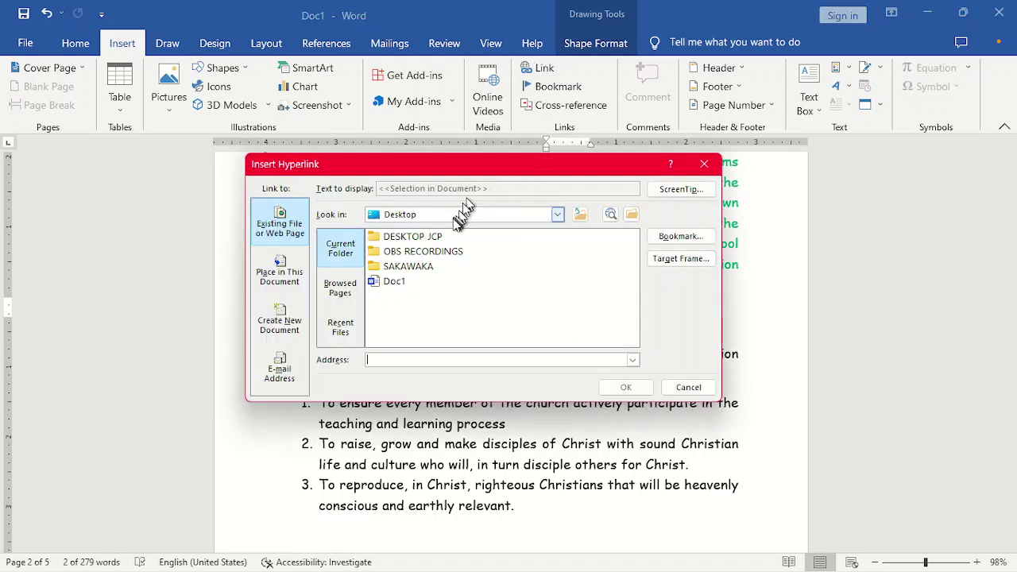
click(558, 214)
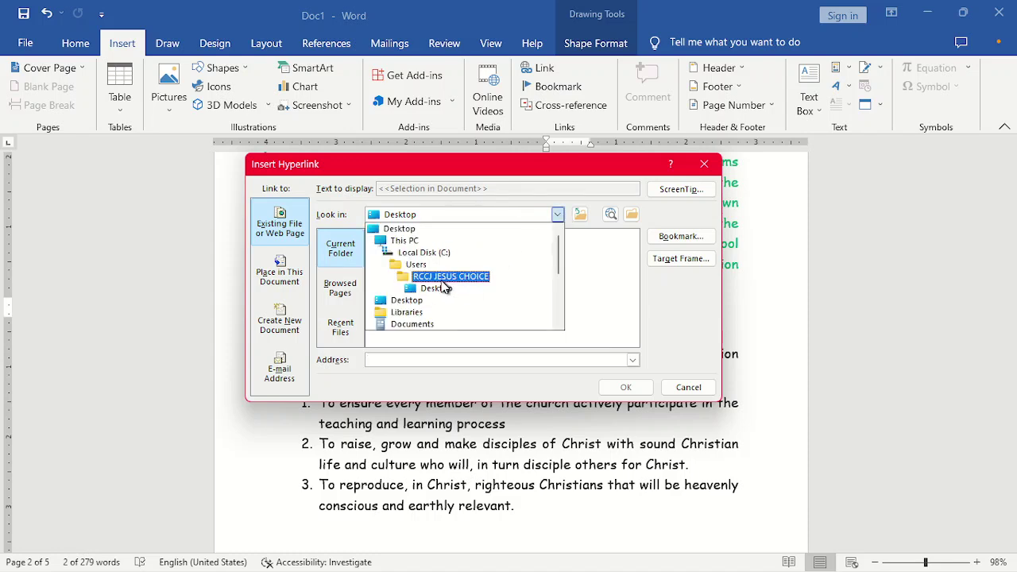
click(445, 275)
click(557, 215)
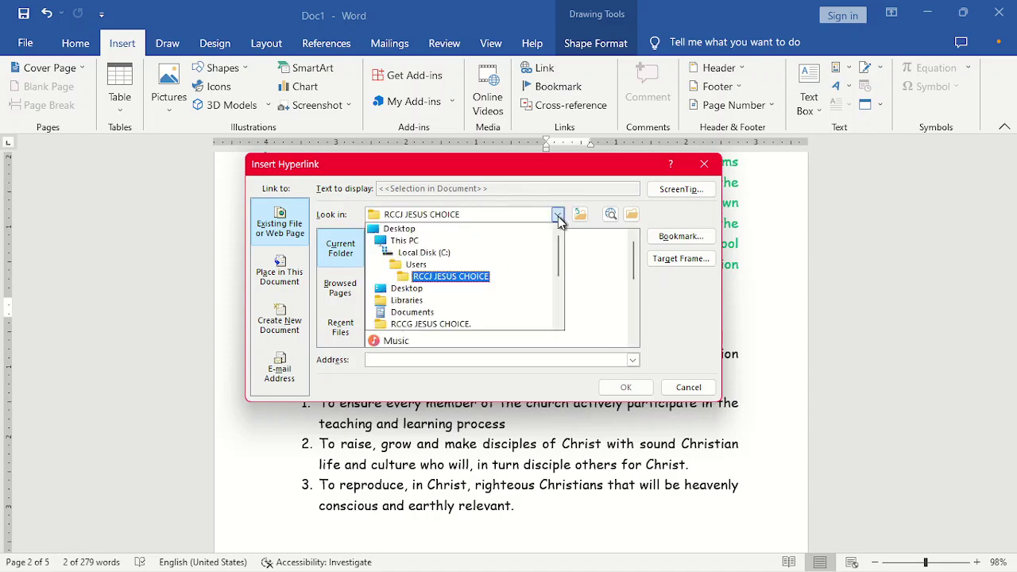
click(406, 288)
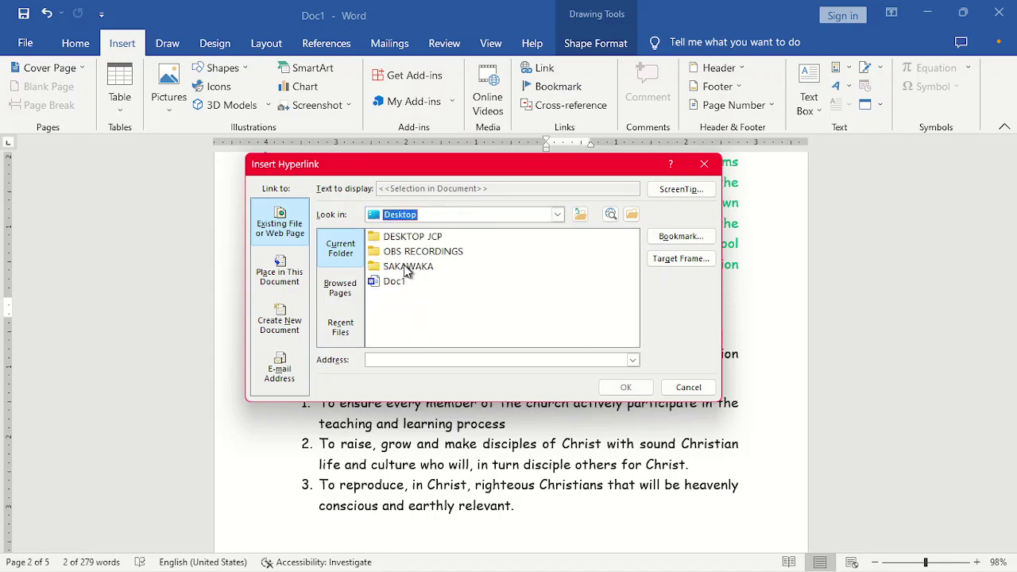
click(408, 268)
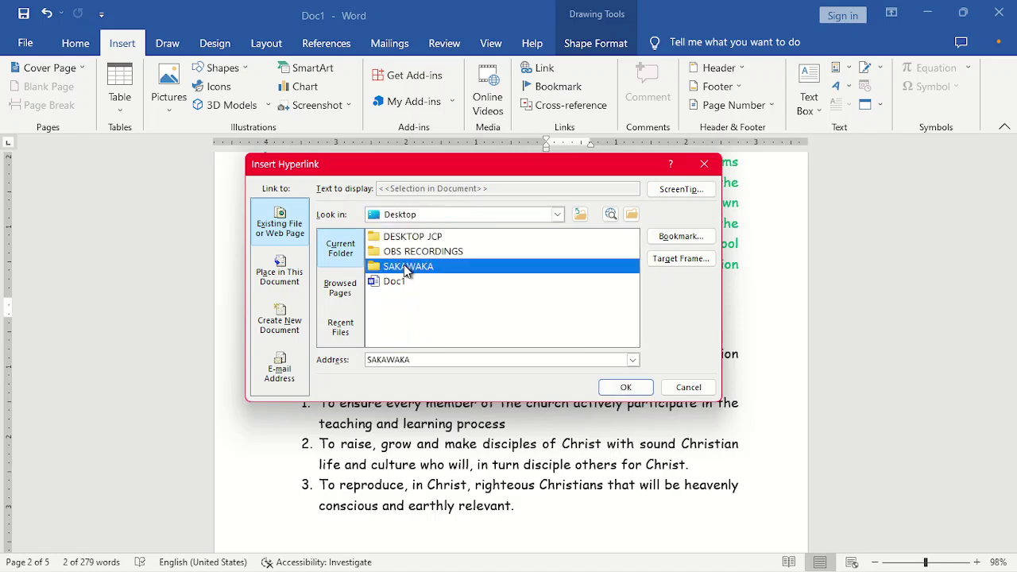
double_click(406, 270)
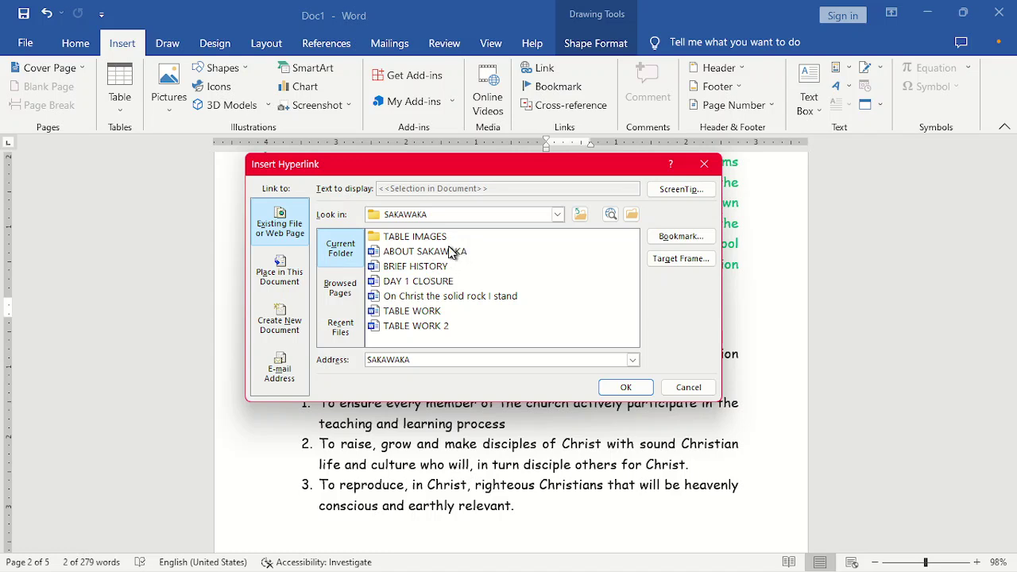
- Link the "Click me" shape to the ABOUT SAKAWAKA document and deselect the shape
click(389, 252)
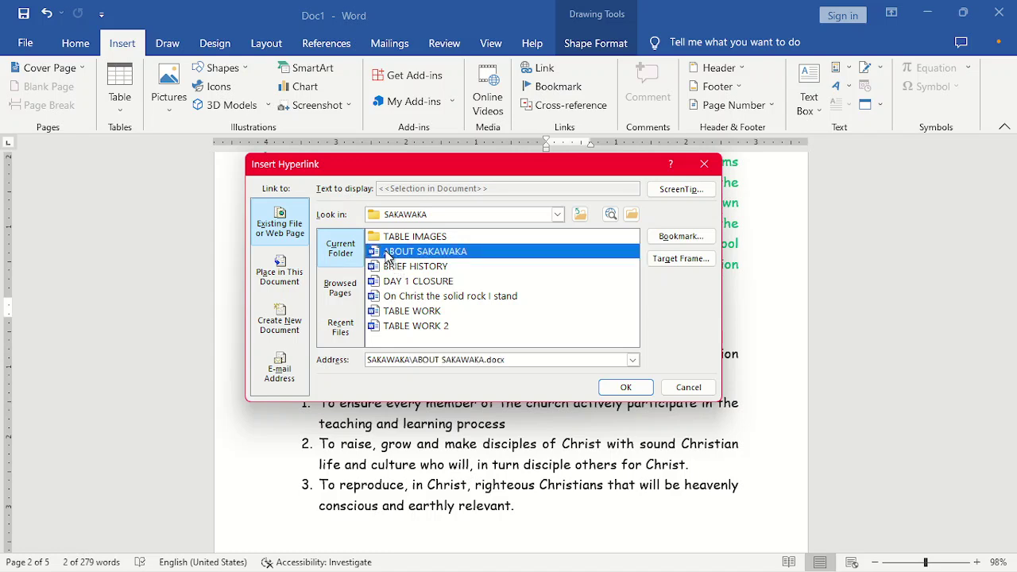
click(622, 387)
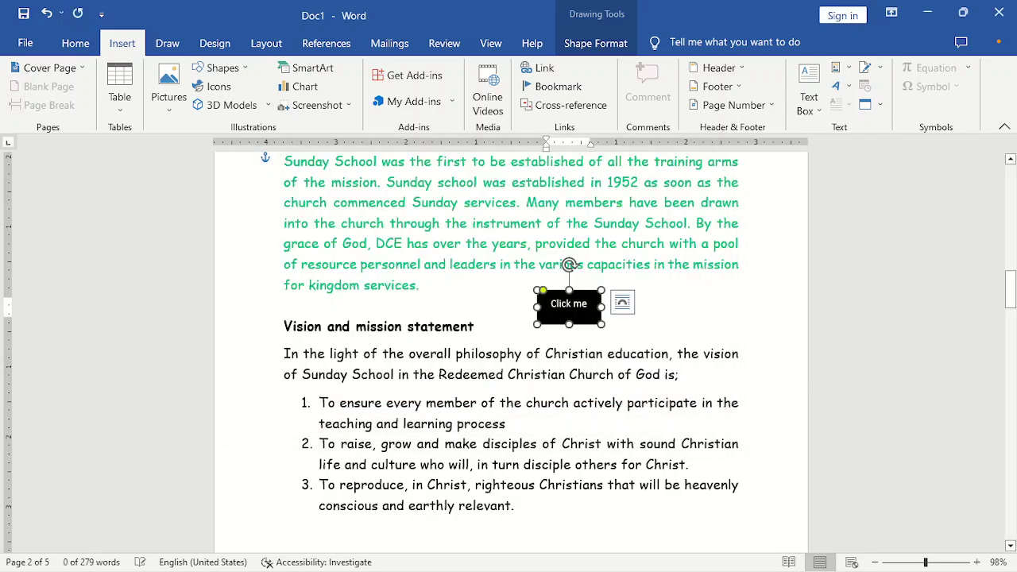
click(586, 380)
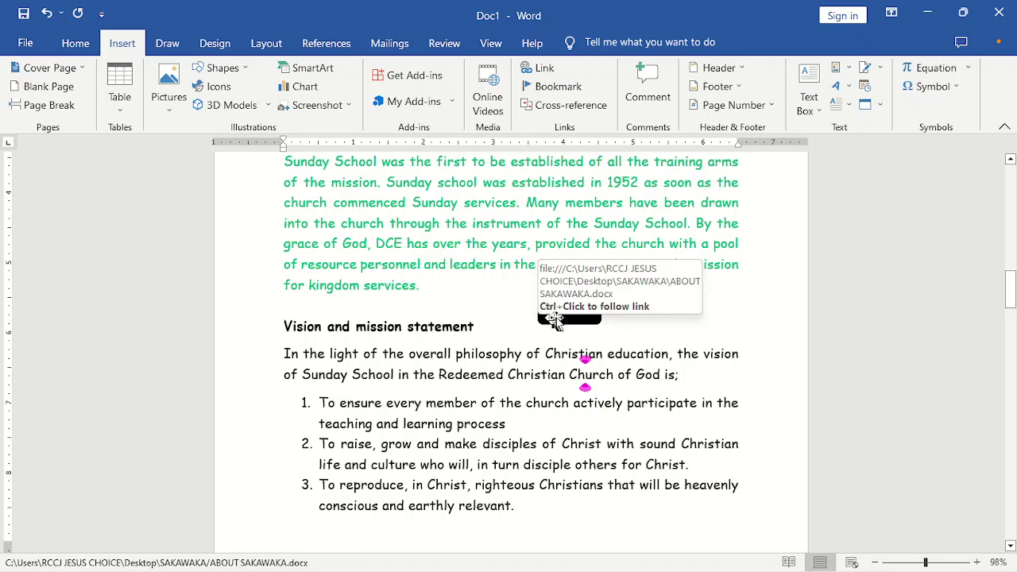
- Follow the "Click me" shape's hyperlink twice, closing the ABOUT SAKAWAKA document each time
mouse_move(572, 326)
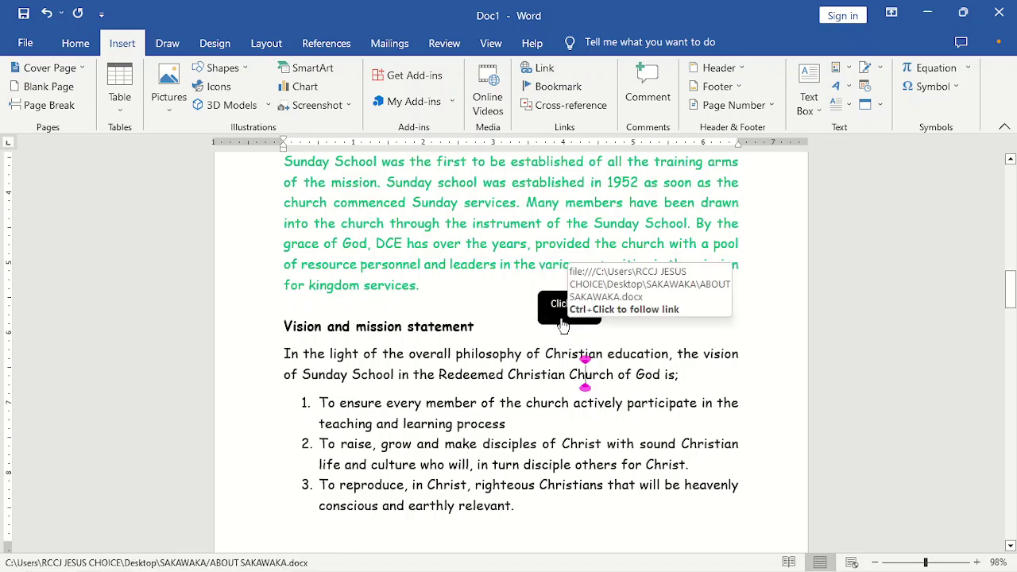
ctrl+click(563, 324)
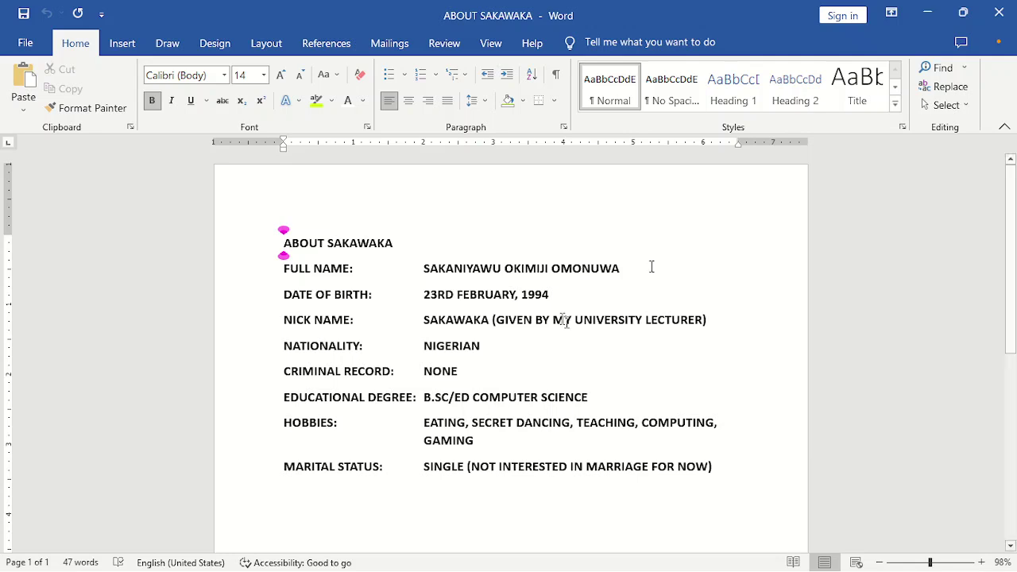
click(1003, 11)
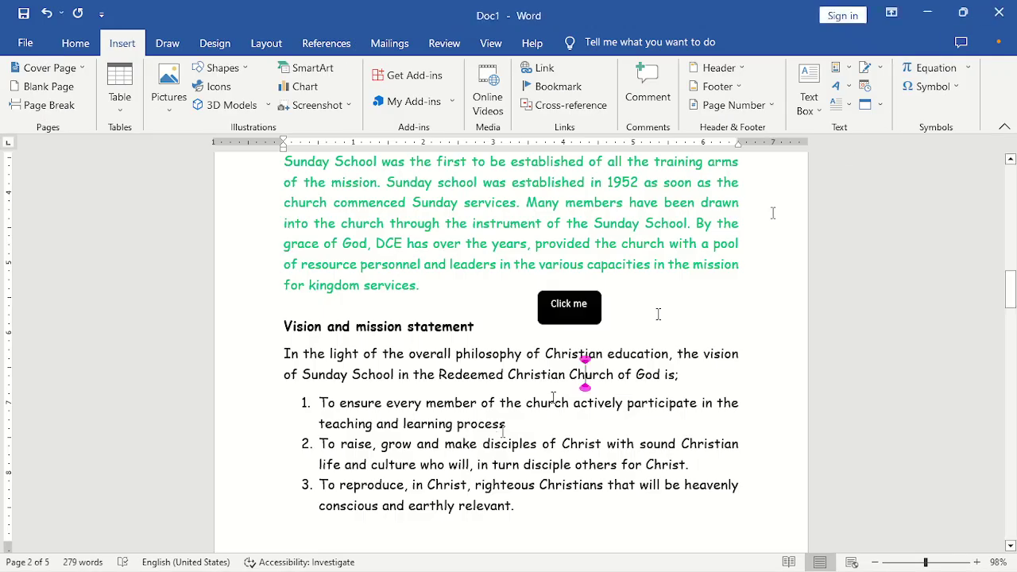
ctrl+click(565, 321)
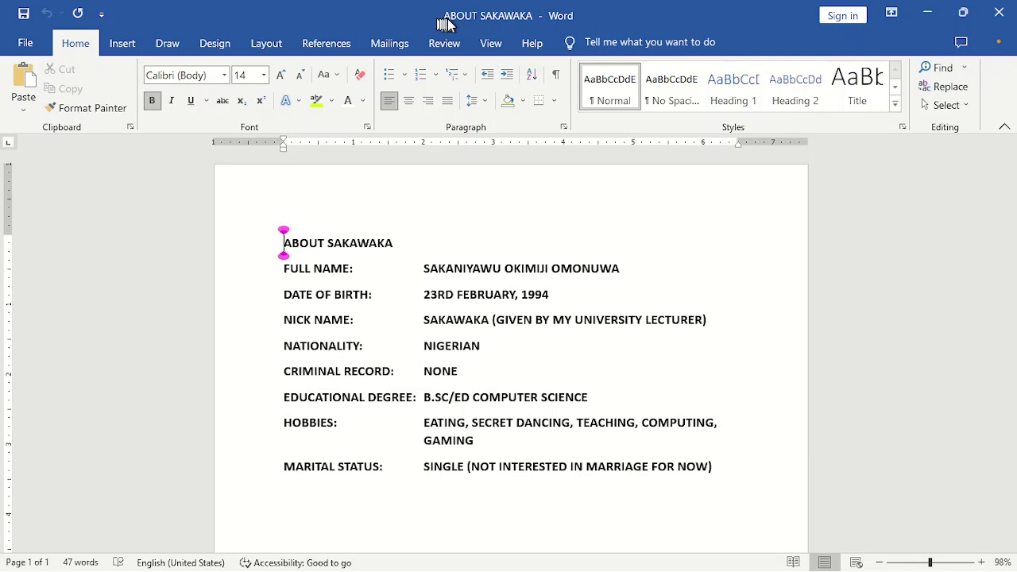
click(999, 12)
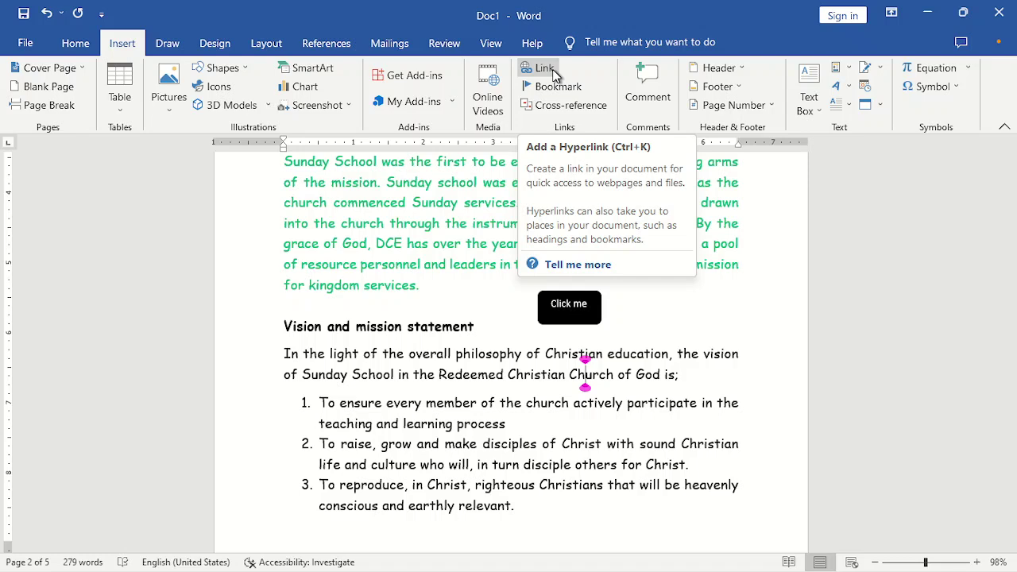
- Select and copy the word "NIGERIAN" in the NATIONALITY row under BIO-DATA
click(631, 298)
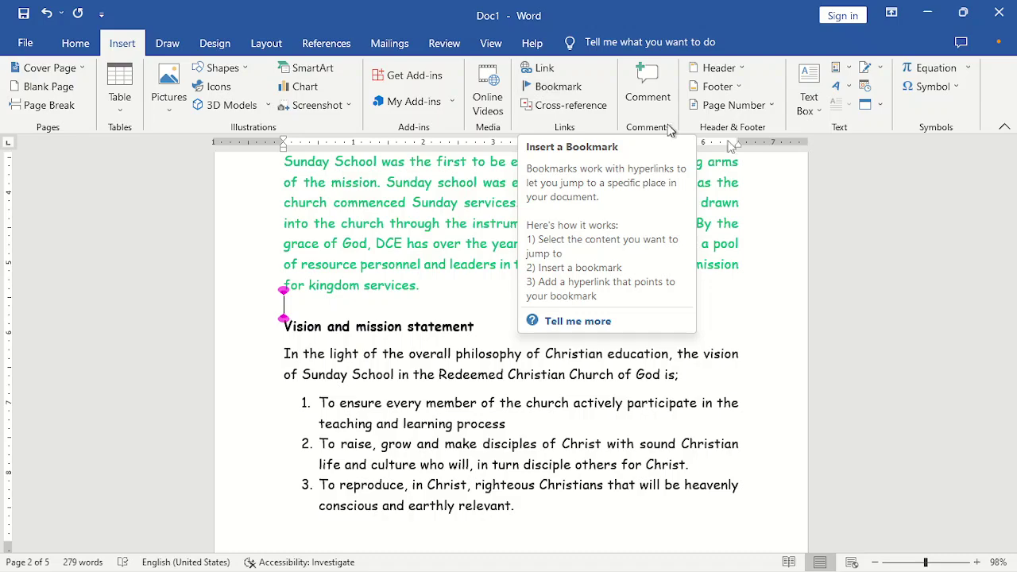
drag(1013, 306, 1013, 408)
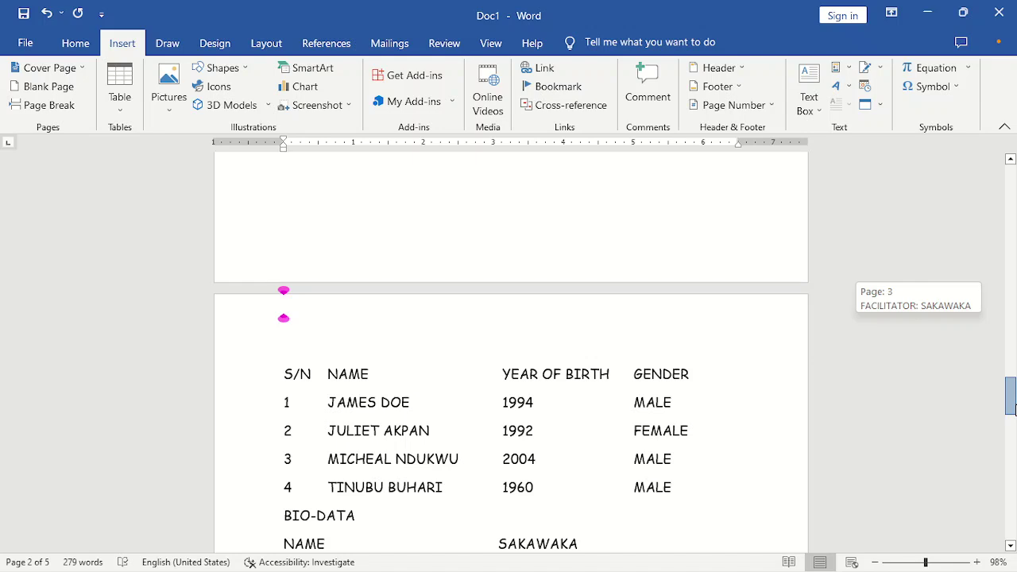
drag(1014, 408, 1014, 408)
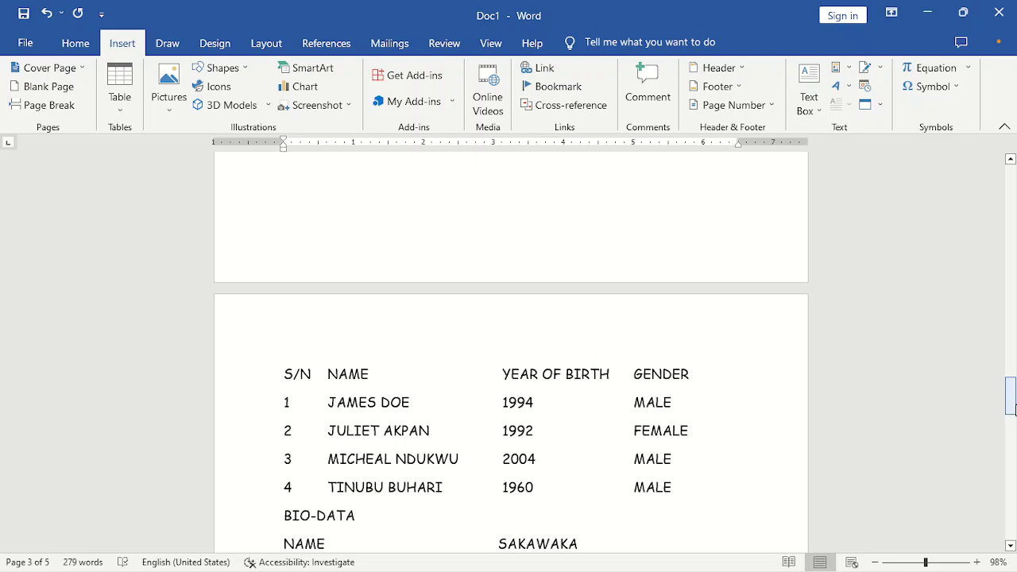
drag(1015, 409, 1012, 431)
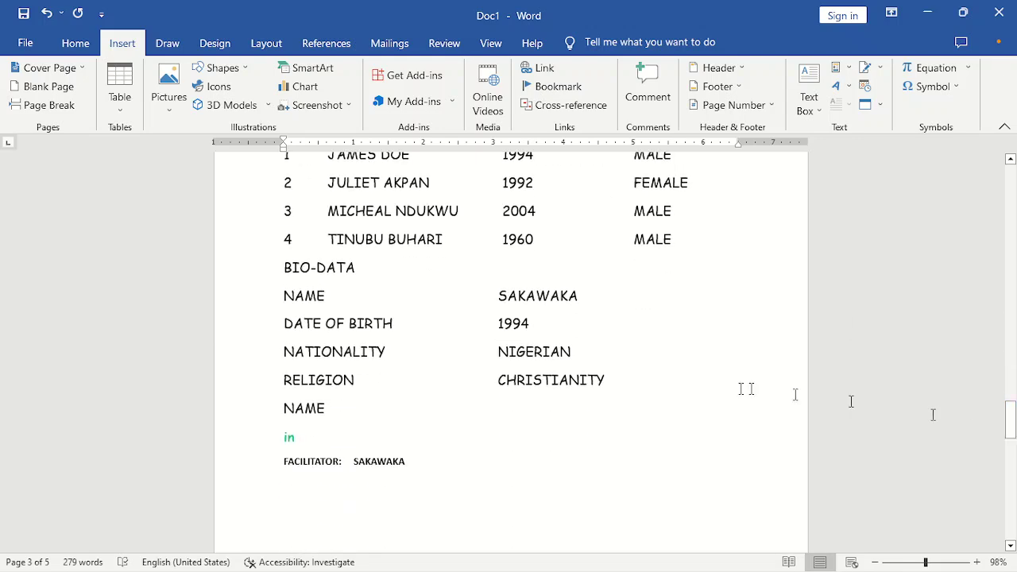
click(497, 352)
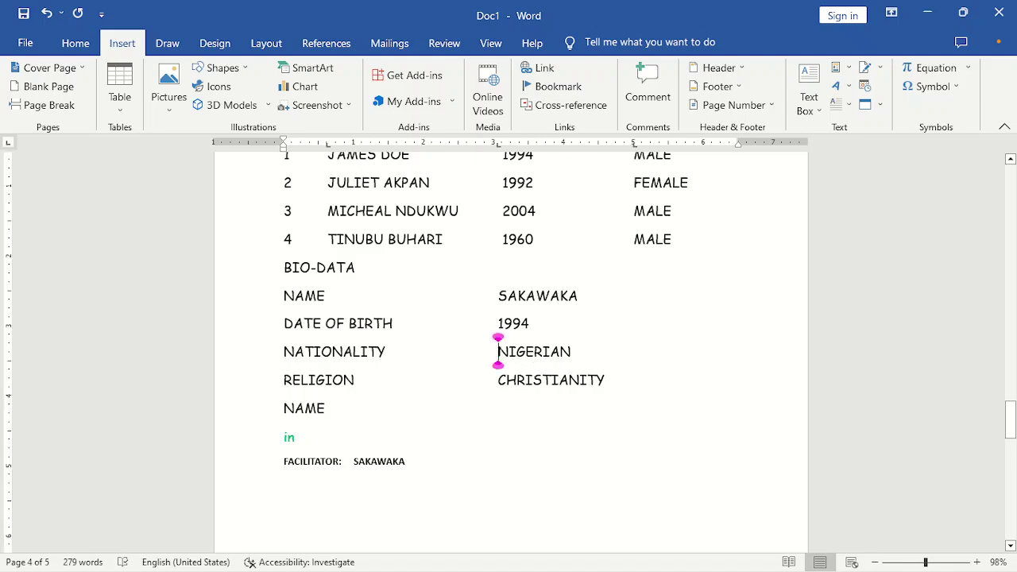
drag(499, 352, 571, 345)
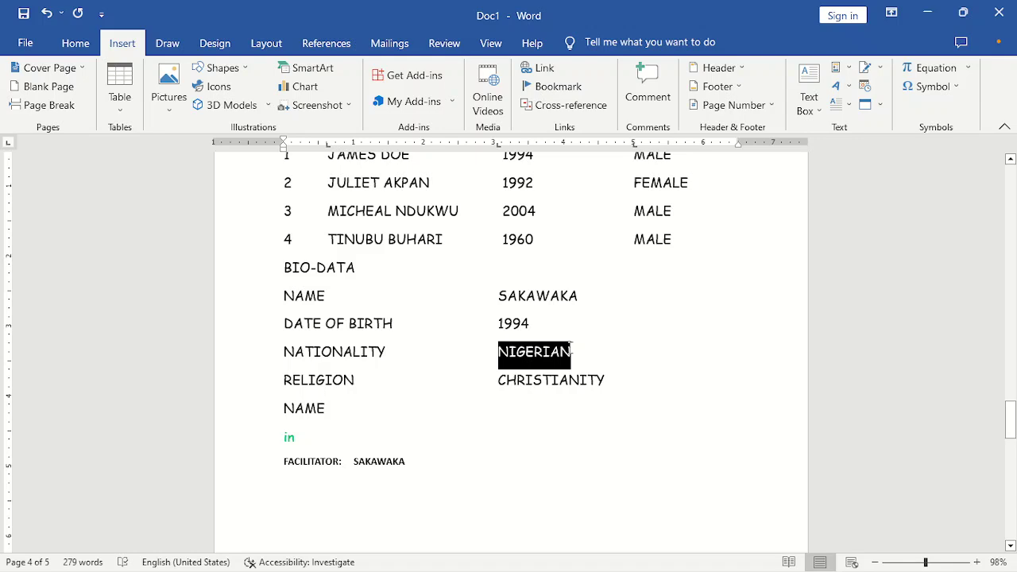
click(294, 437)
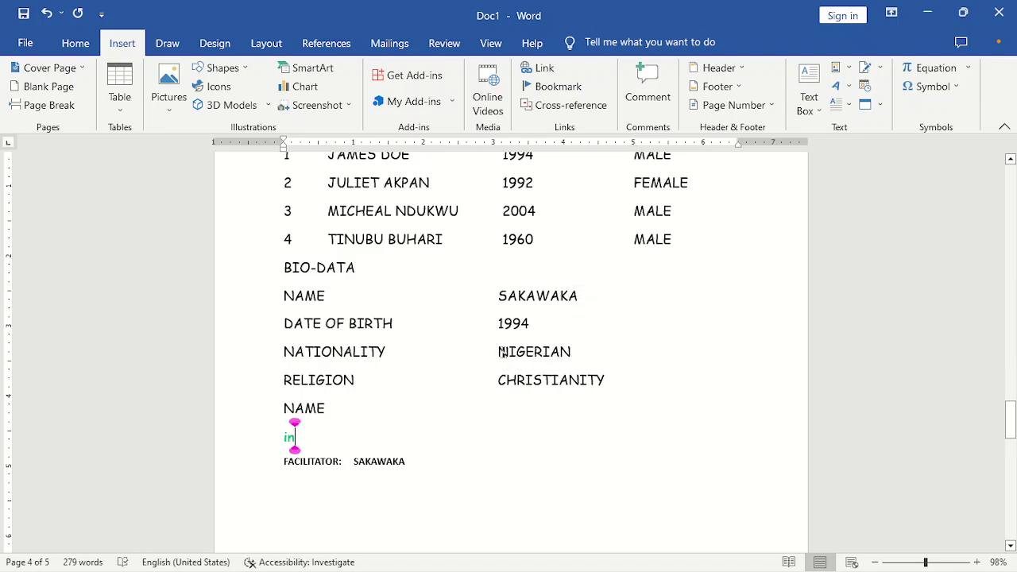
drag(501, 352, 572, 356)
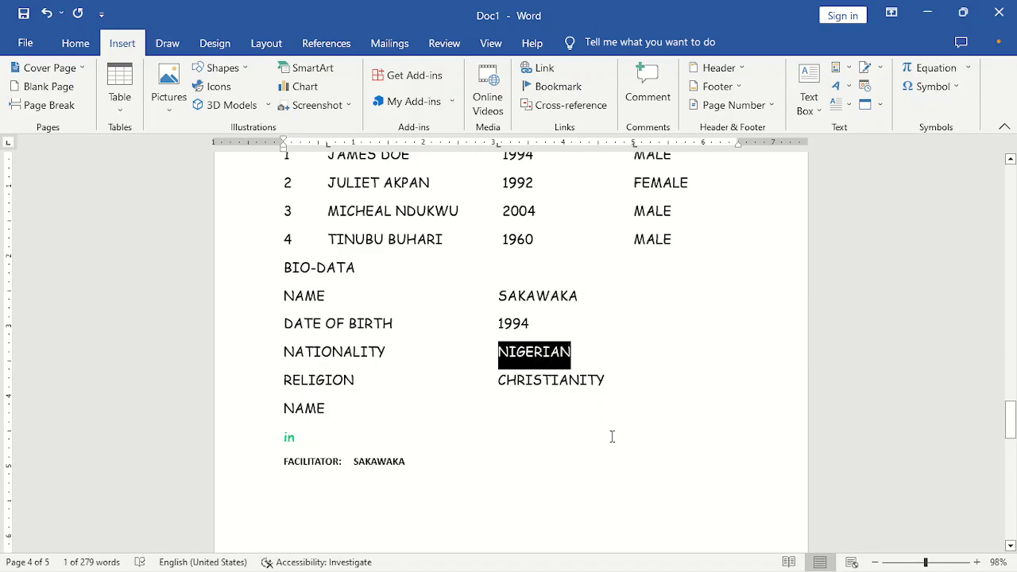
right_click(549, 358)
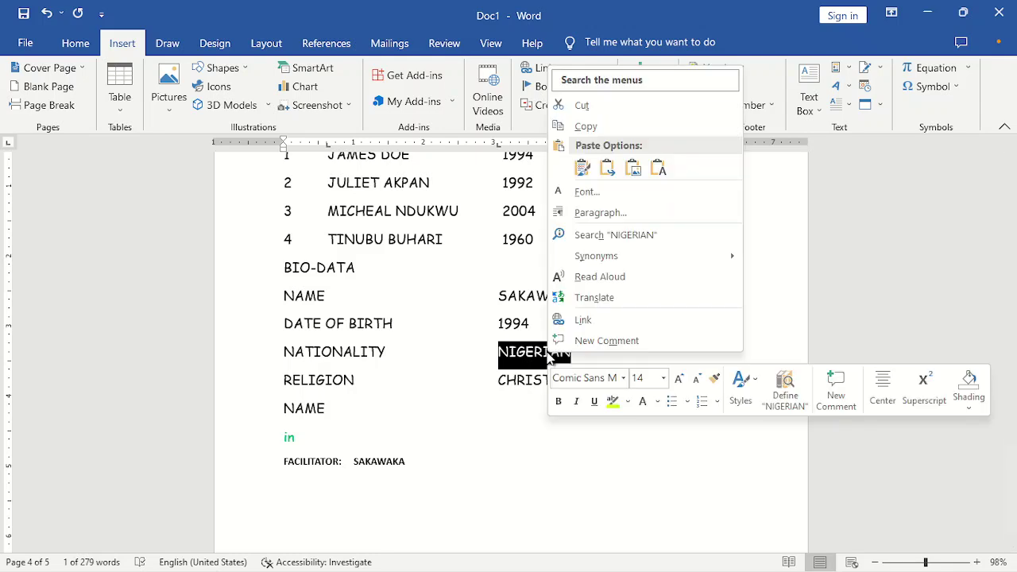
click(592, 129)
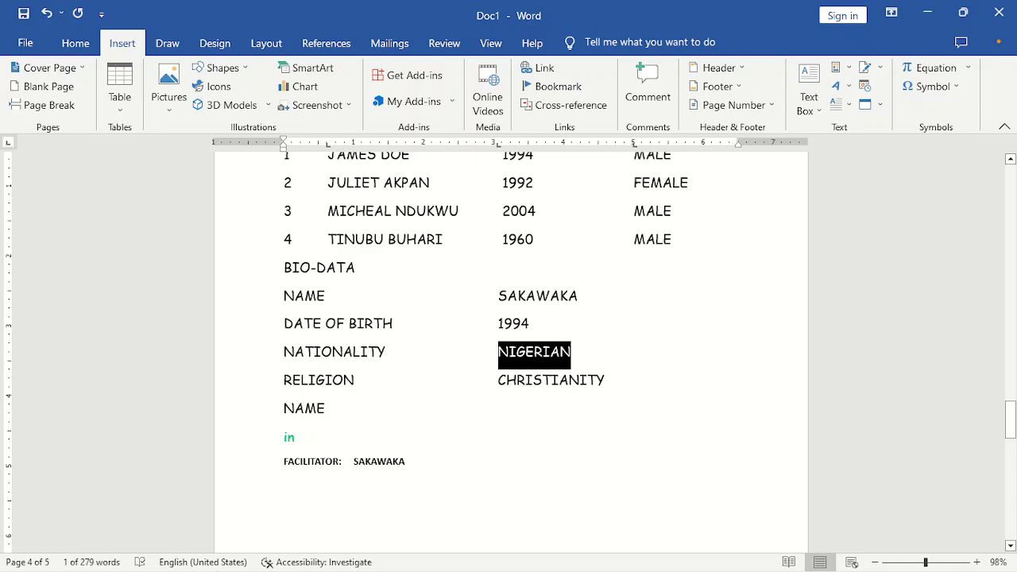
- Add a bookmark on the selected word, pasting NIGERIAN as its name, and deselect the word
click(528, 86)
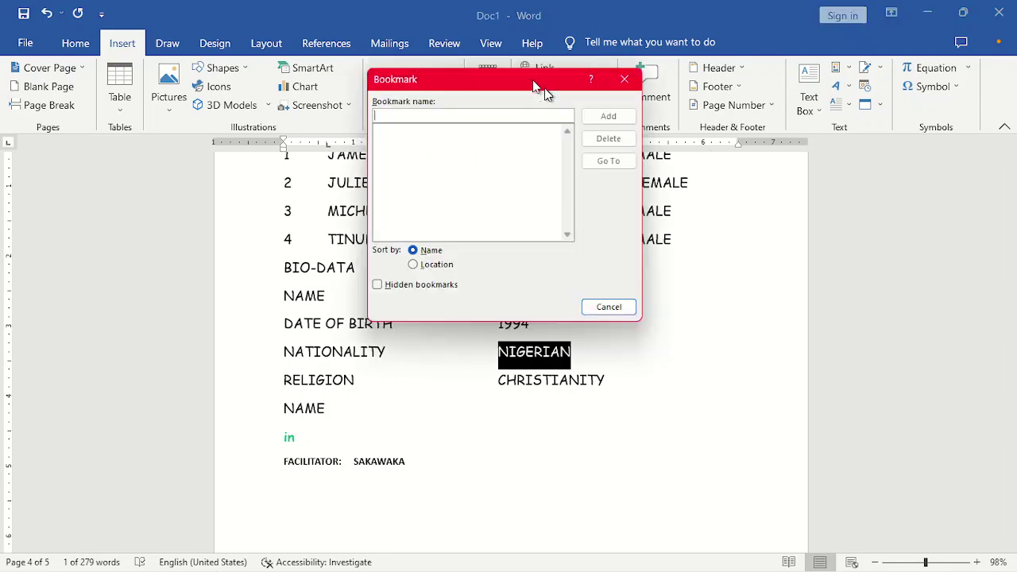
right_click(505, 115)
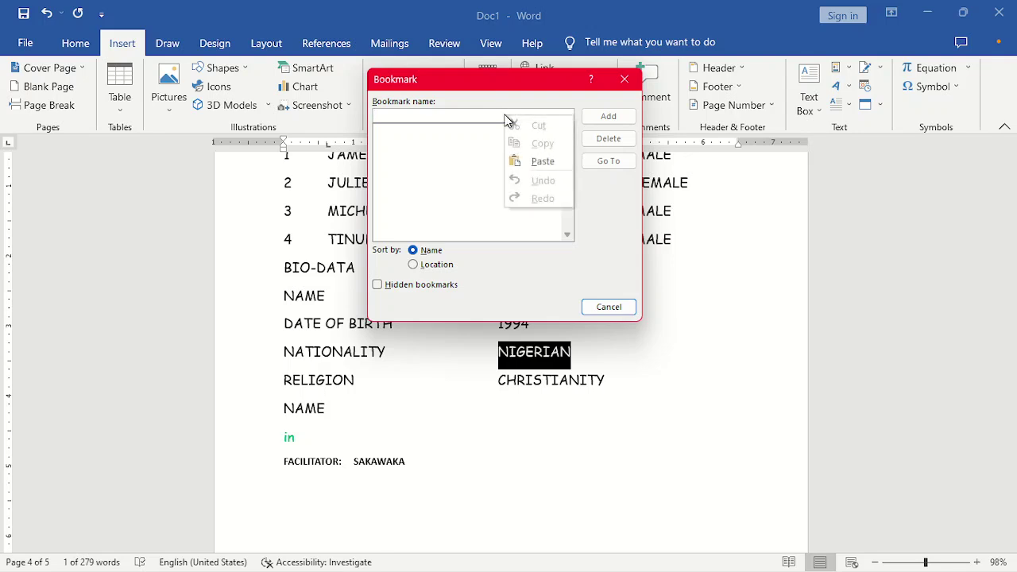
click(543, 162)
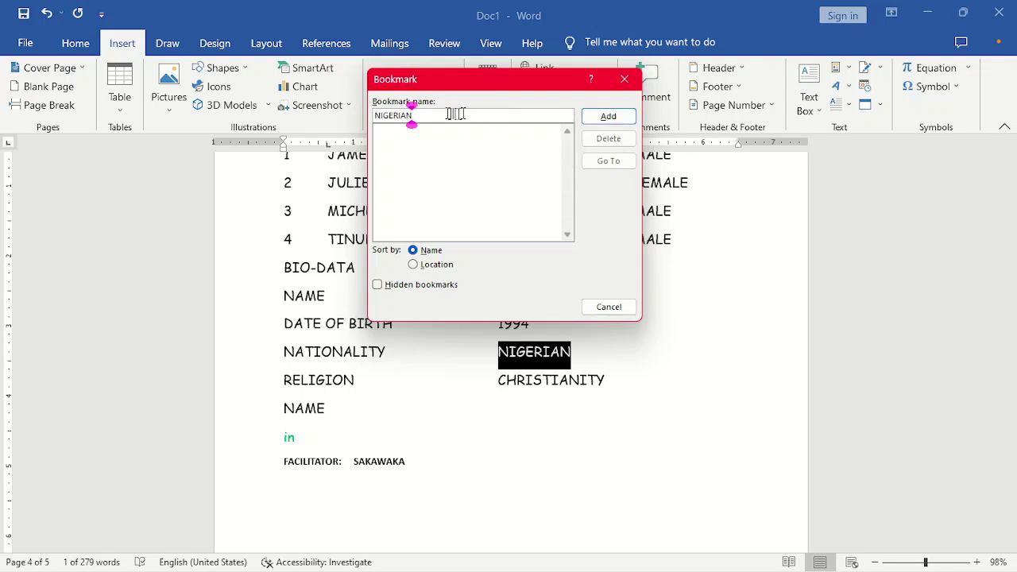
click(619, 119)
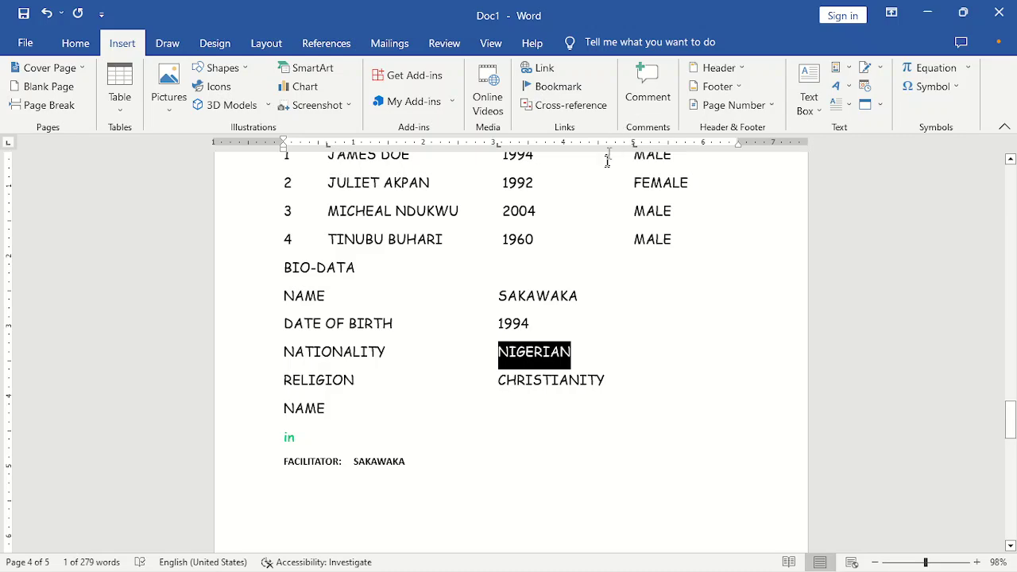
click(597, 196)
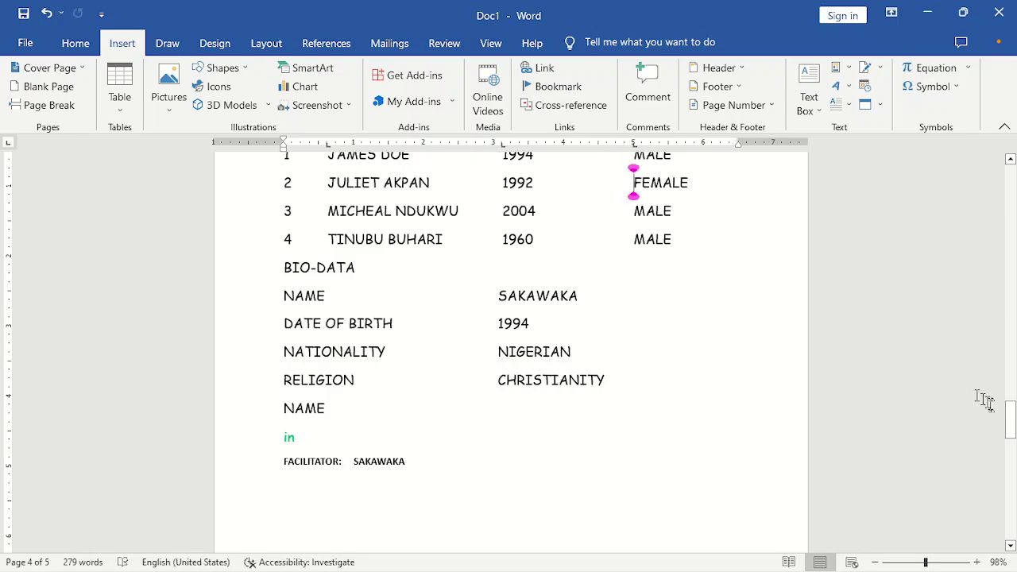
- Return to the document's first page, go to the NIGERIAN bookmark, close the Bookmark dialog and deselect the word
drag(1008, 419, 1010, 170)
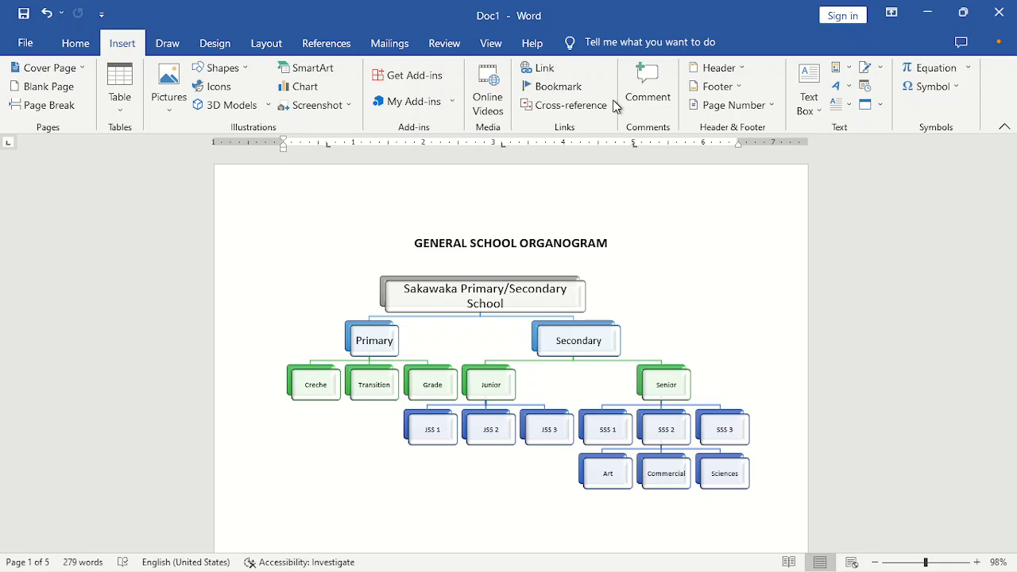
click(559, 88)
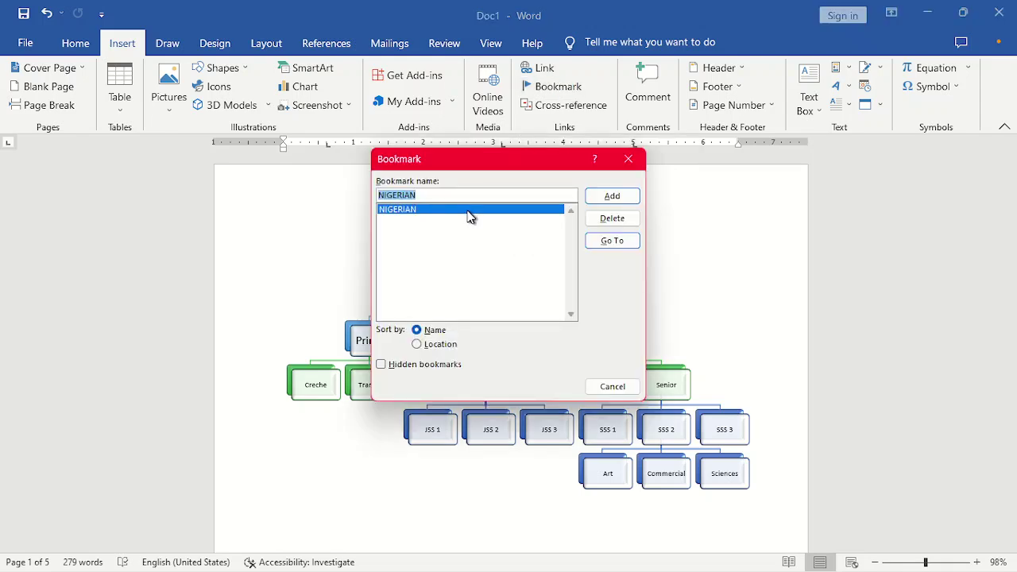
click(610, 241)
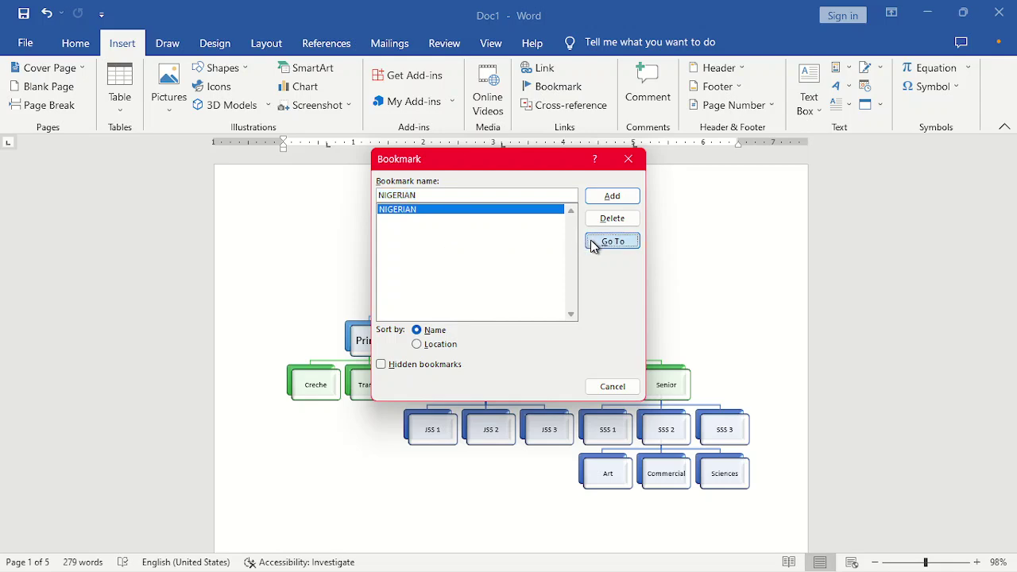
click(629, 159)
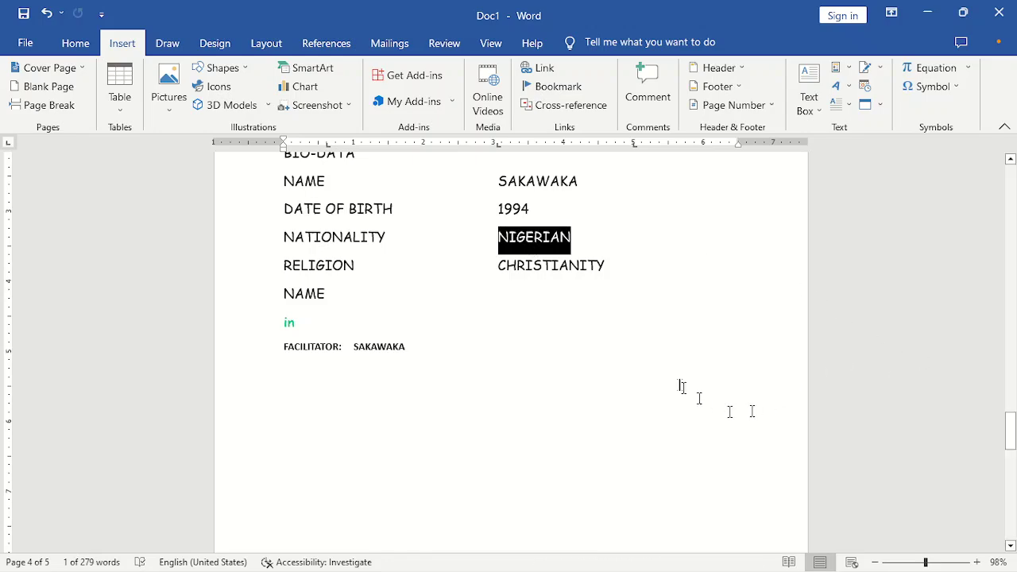
click(284, 371)
- Select and copy the word "in" before 1952 in the green Sunday School paragraph on page 2
drag(1011, 431, 1011, 273)
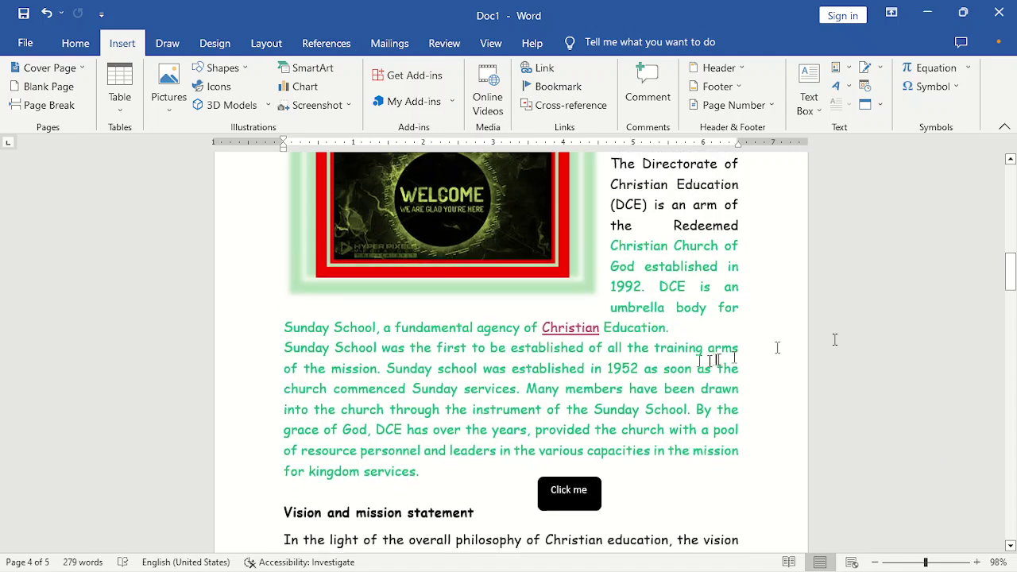
double_click(595, 368)
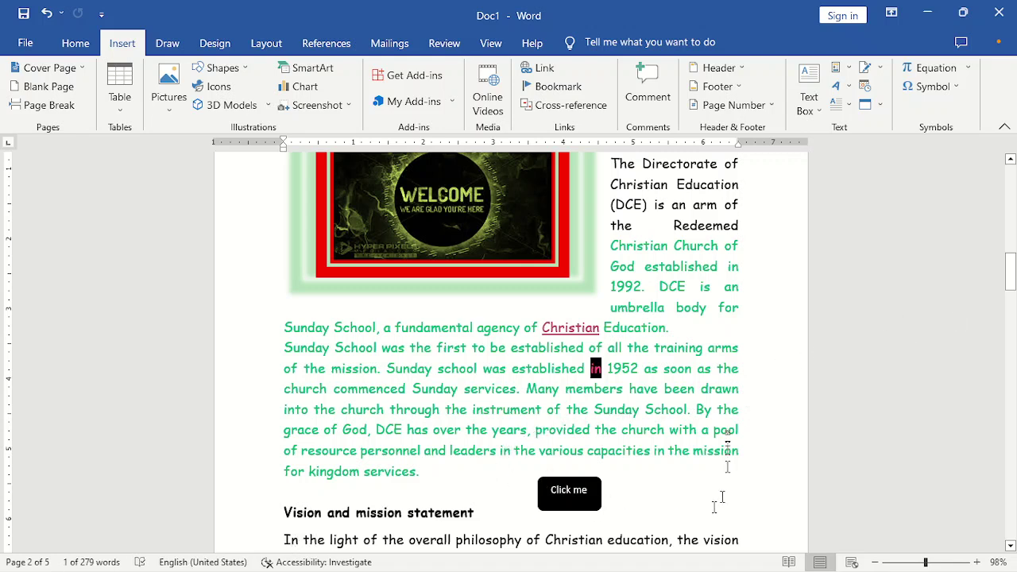
drag(1010, 274, 1012, 316)
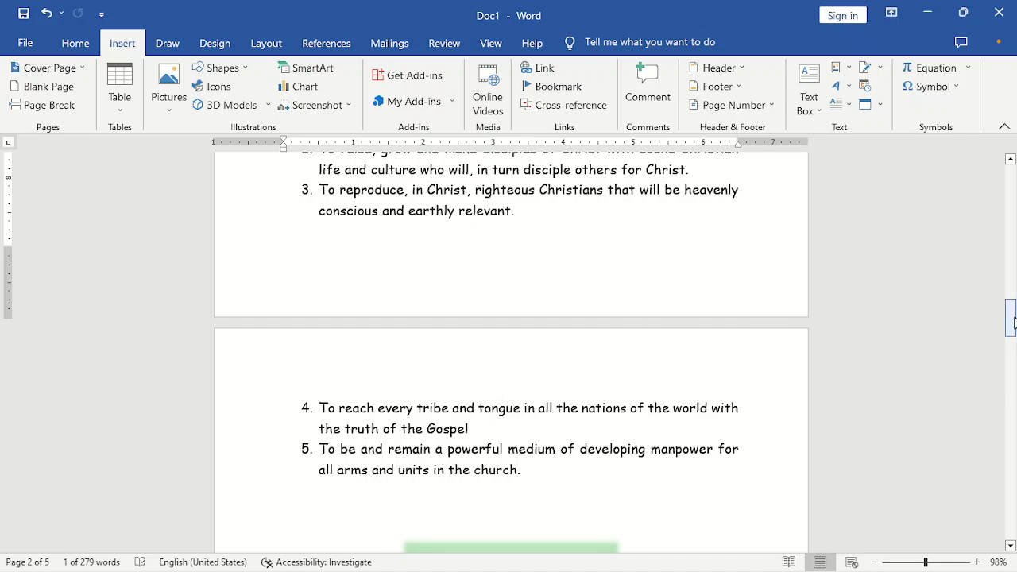
drag(1012, 318, 1010, 276)
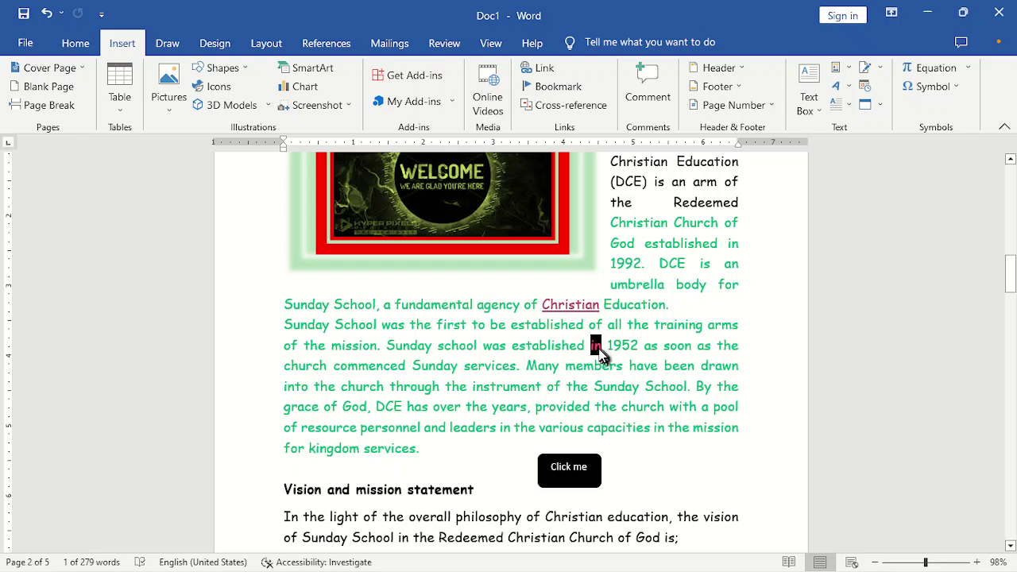
right_click(597, 350)
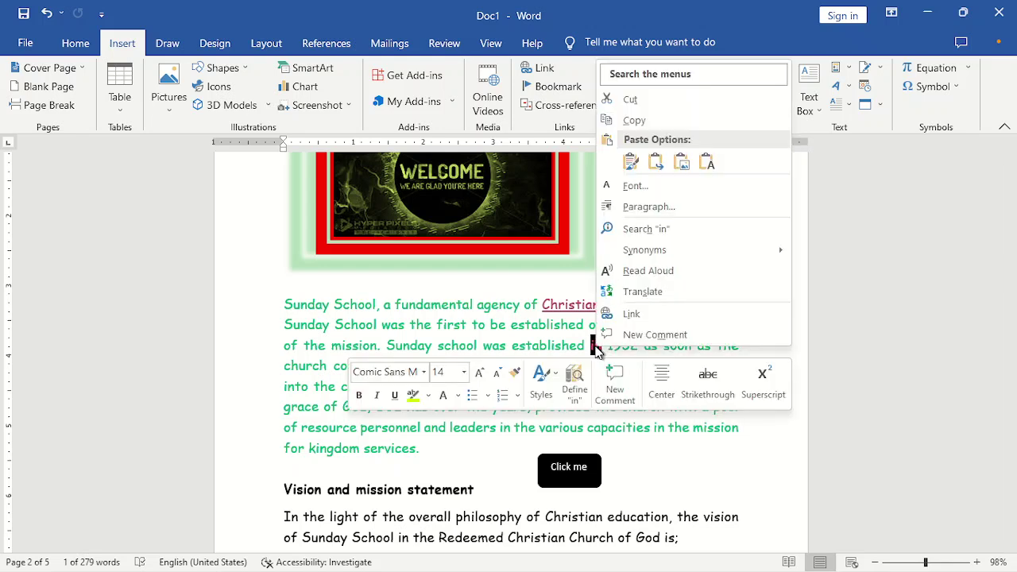
click(634, 121)
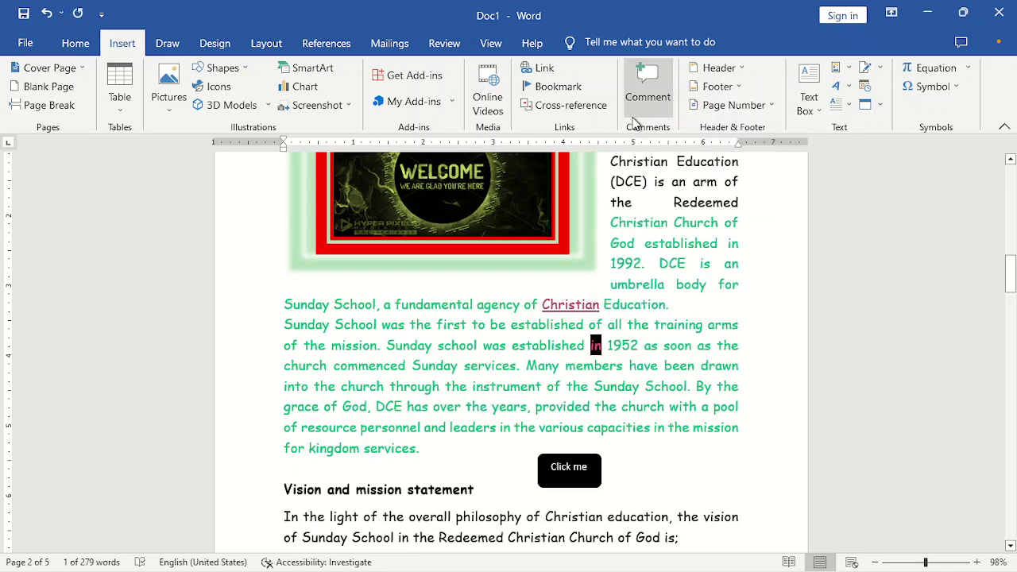
right_click(597, 350)
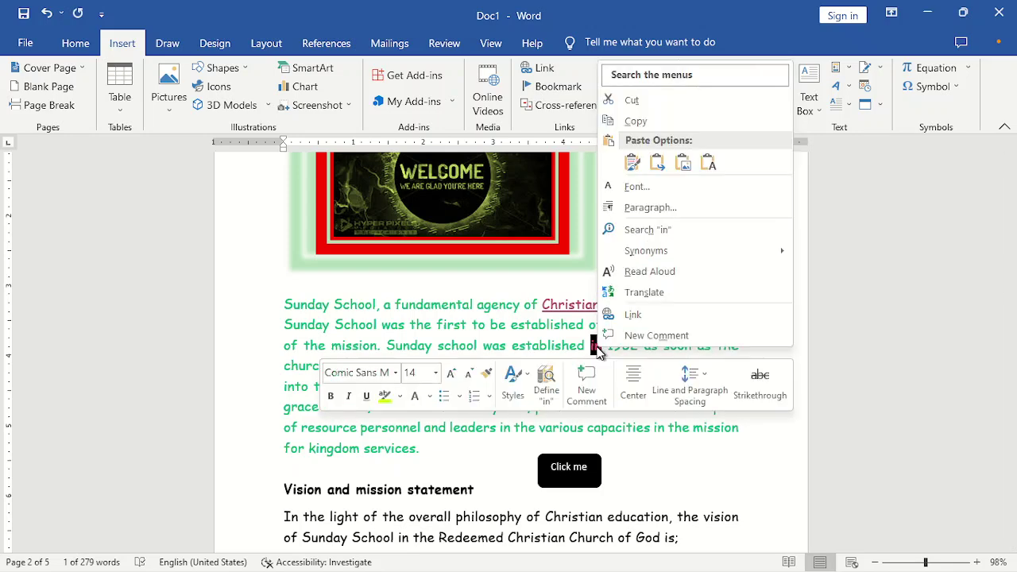
click(636, 121)
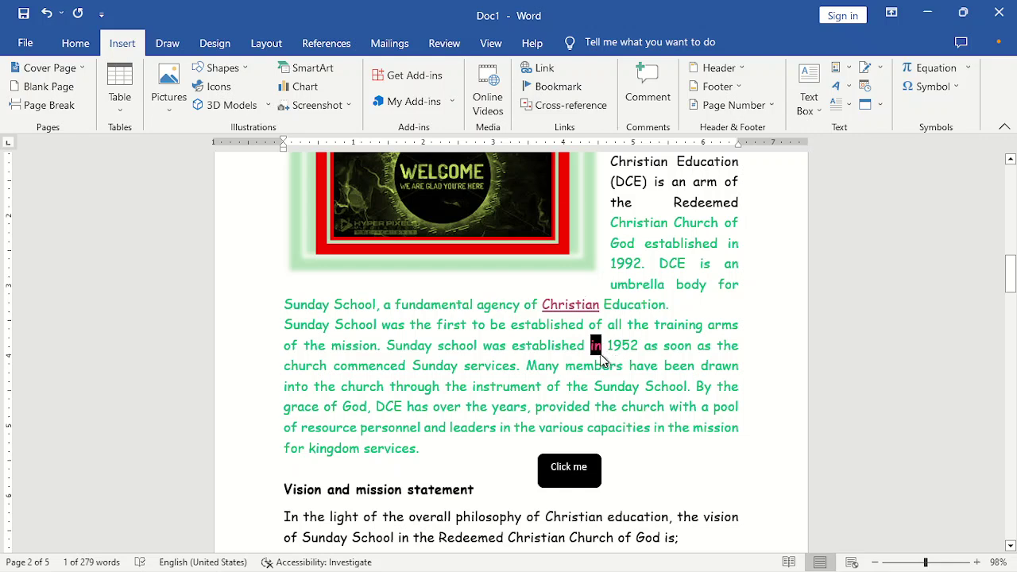
- Add a bookmark on the selected word, pasting "in" as its name, and deselect the word
click(558, 85)
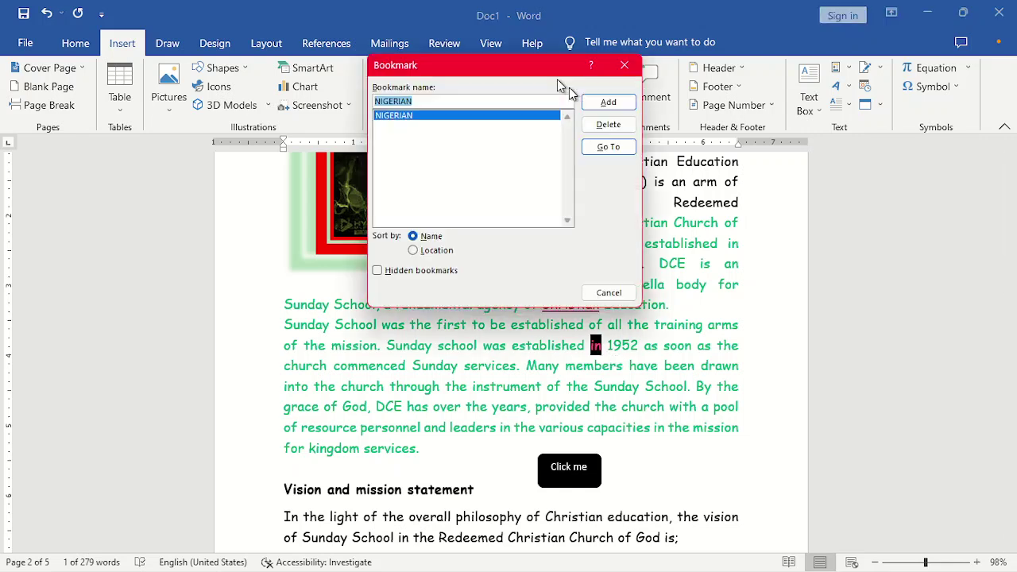
right_click(499, 101)
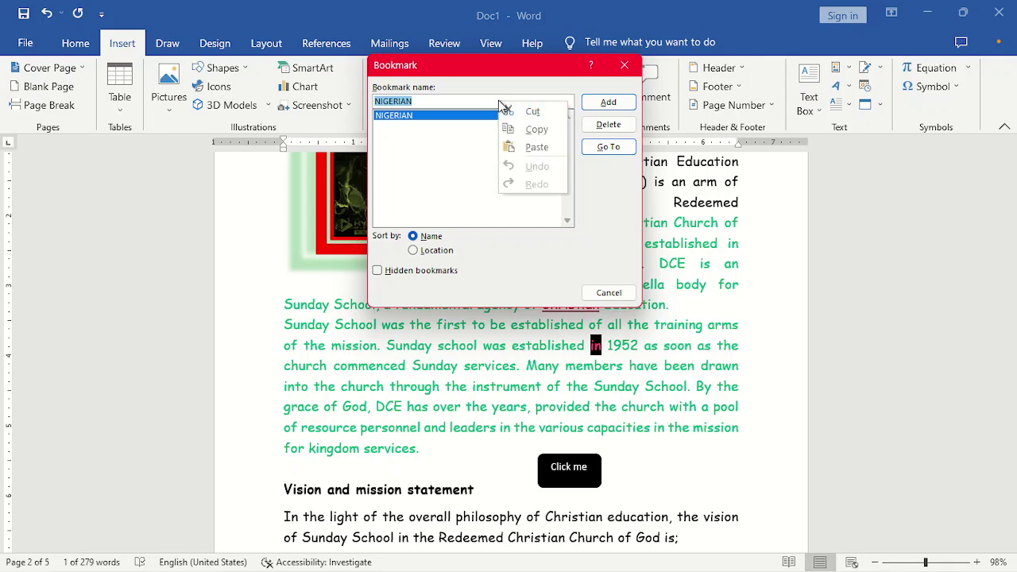
click(535, 145)
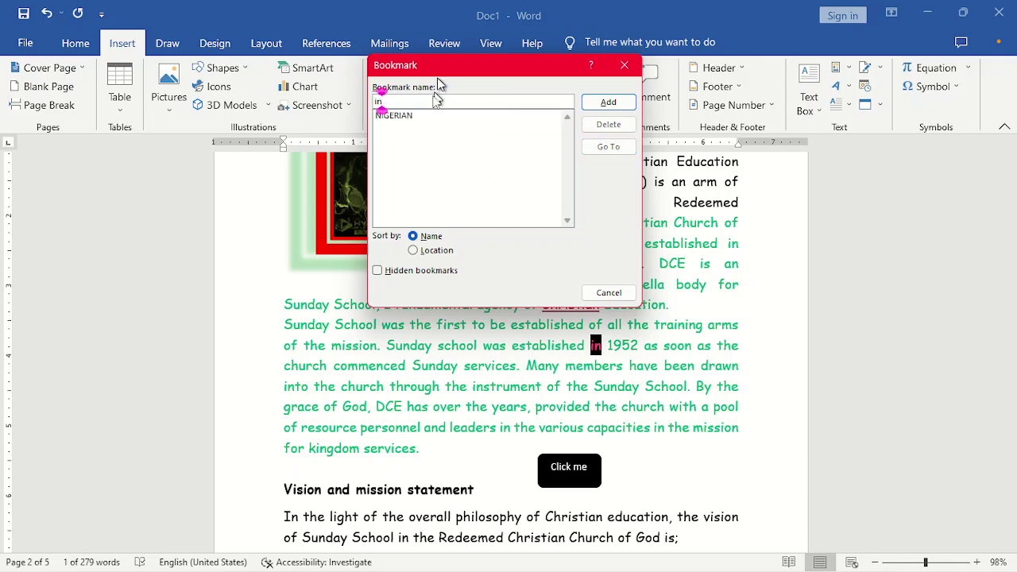
click(609, 102)
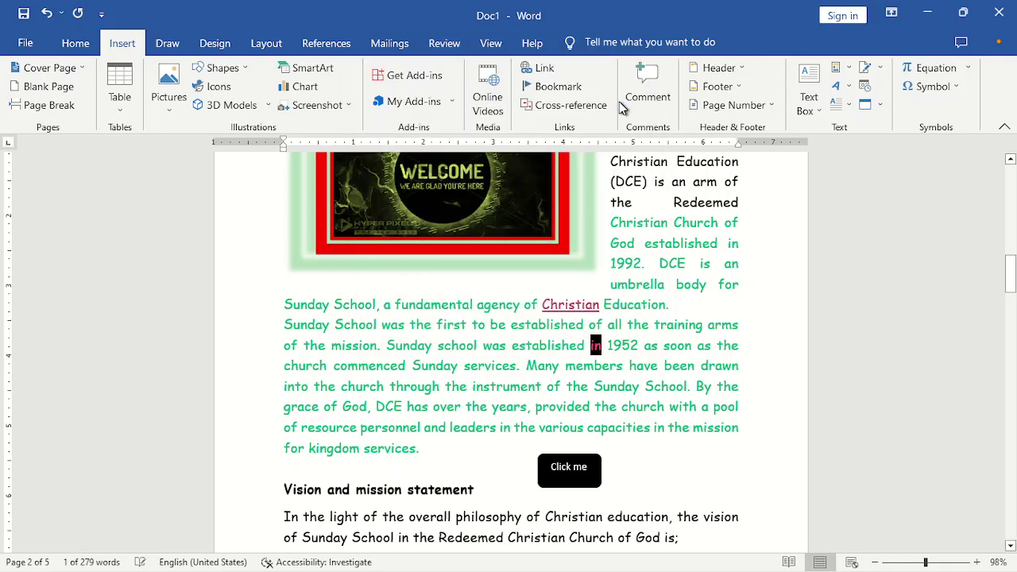
click(695, 365)
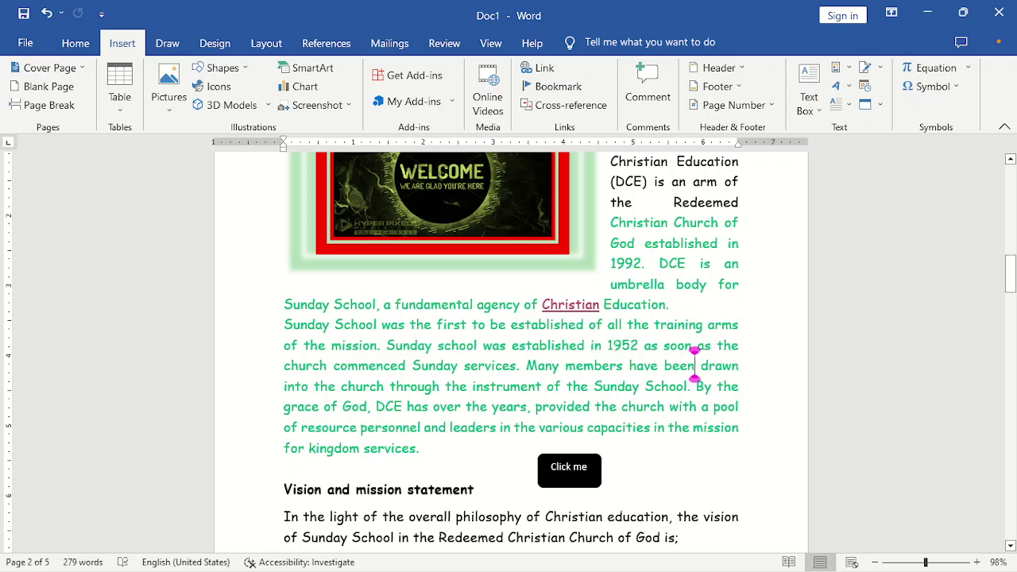
- Return to the first page, go to the "in" bookmark and close the Bookmark dialog
drag(1010, 292, 1007, 185)
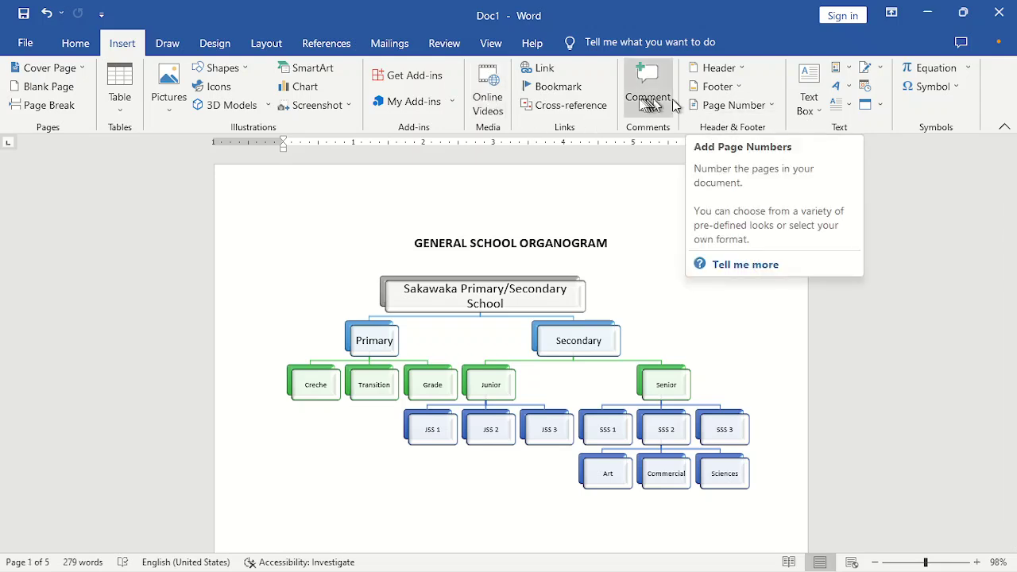
click(586, 93)
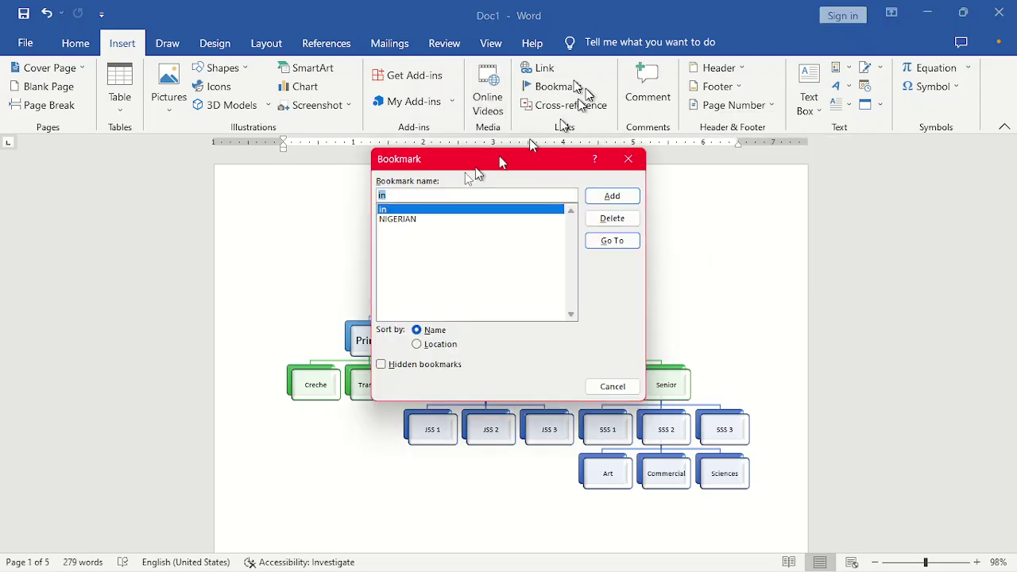
click(414, 222)
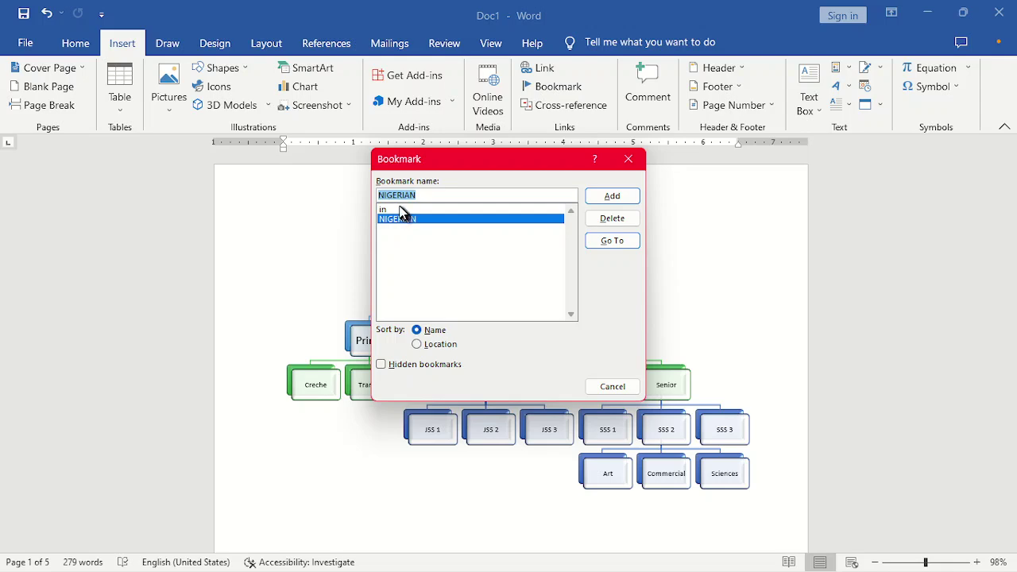
click(400, 210)
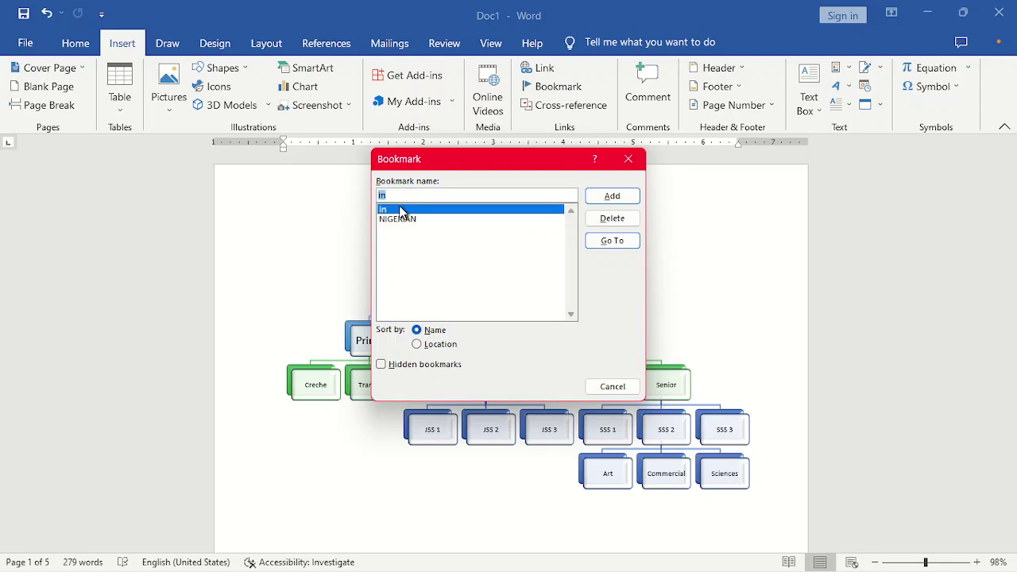
click(627, 247)
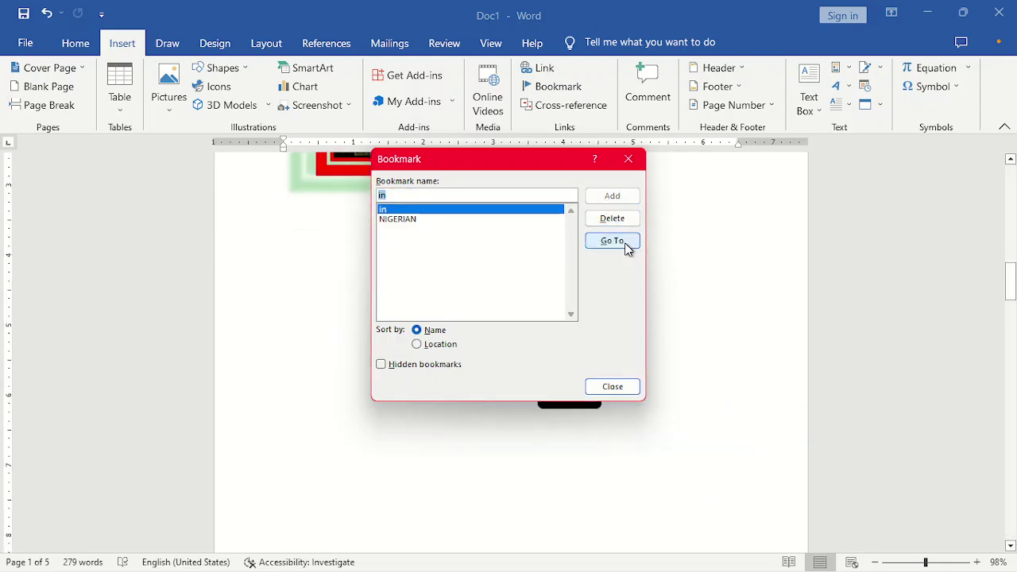
click(629, 160)
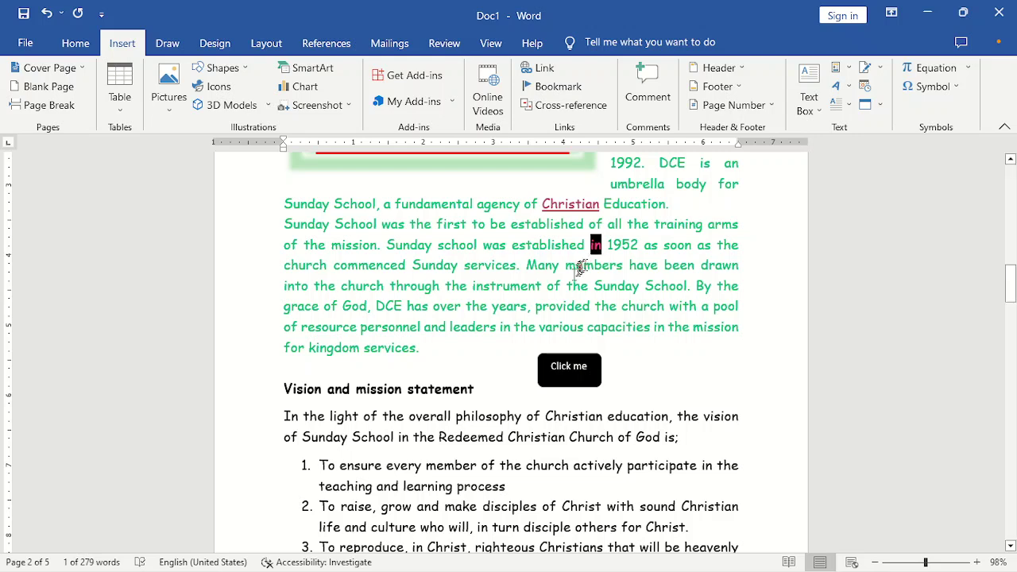
- Copy the word "of" in "instrument of the Sunday School" and place the cursor within the following word "the"
click(553, 285)
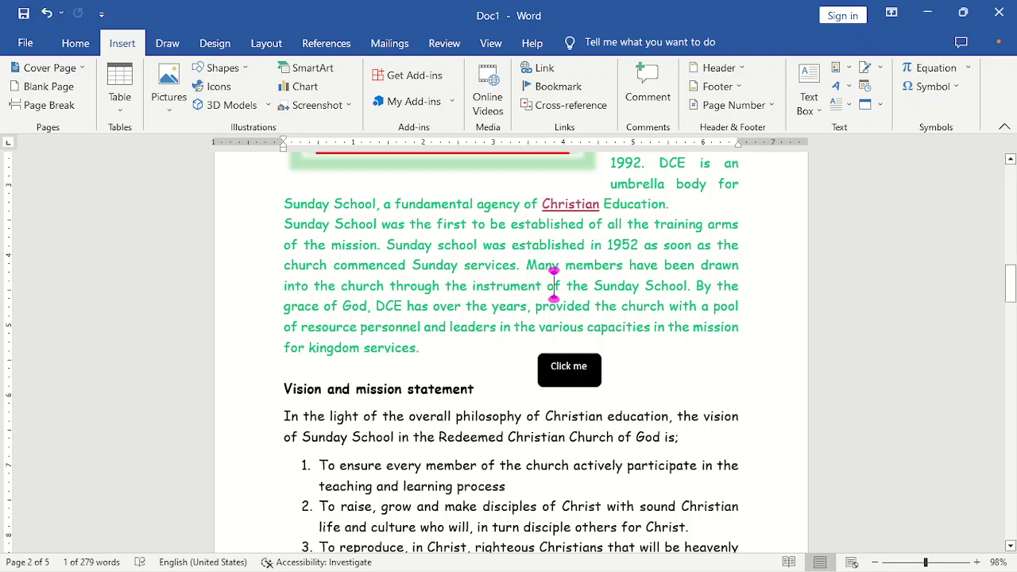
double_click(554, 285)
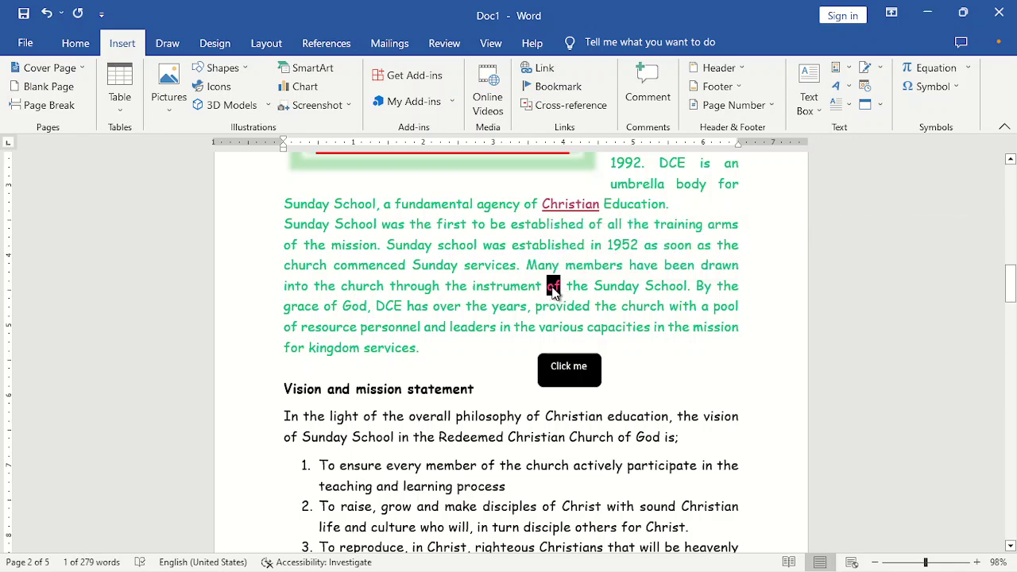
right_click(551, 289)
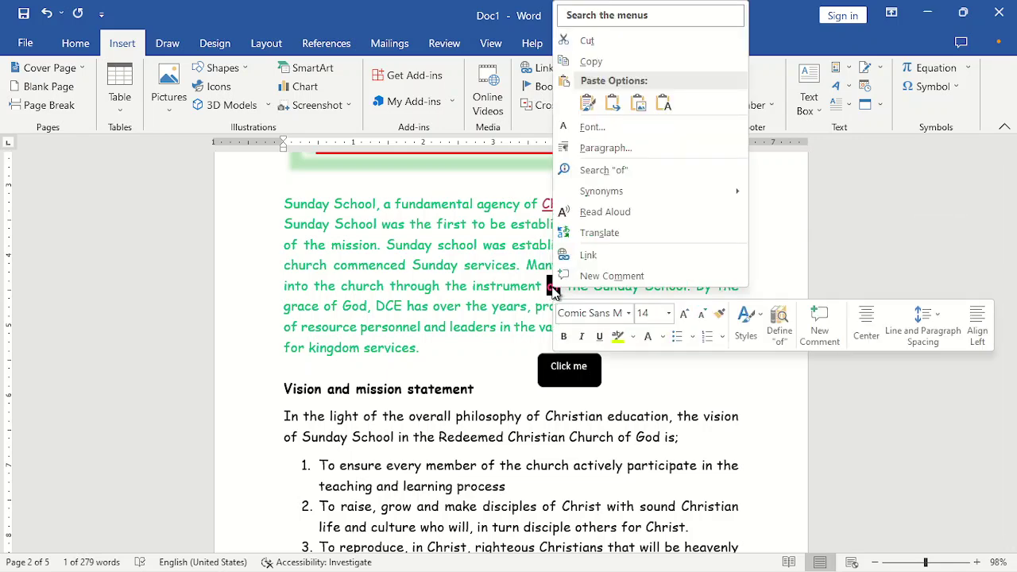
click(600, 65)
click(581, 286)
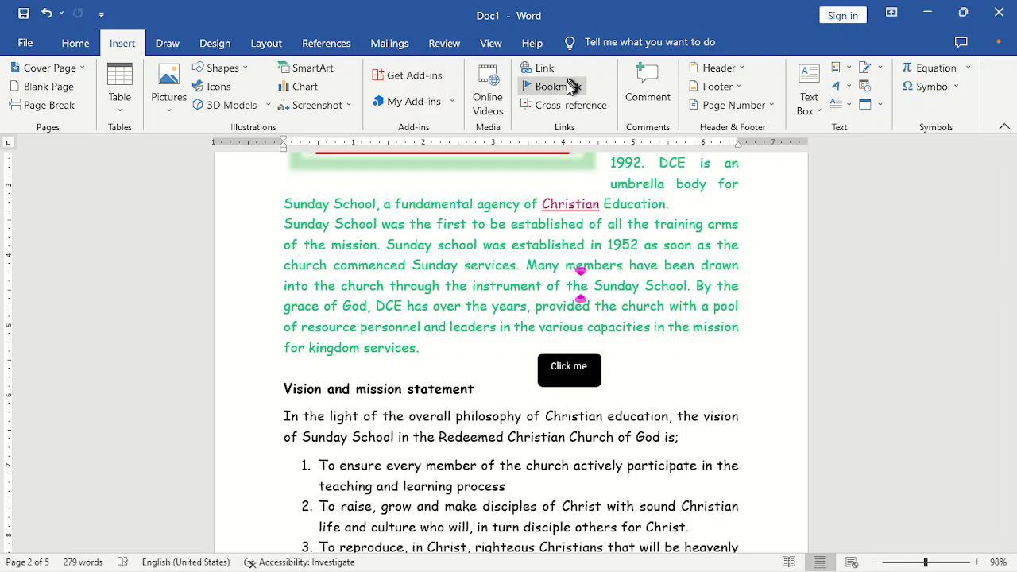
- Add a bookmark at the cursor position, pasting "of" as its name
click(558, 87)
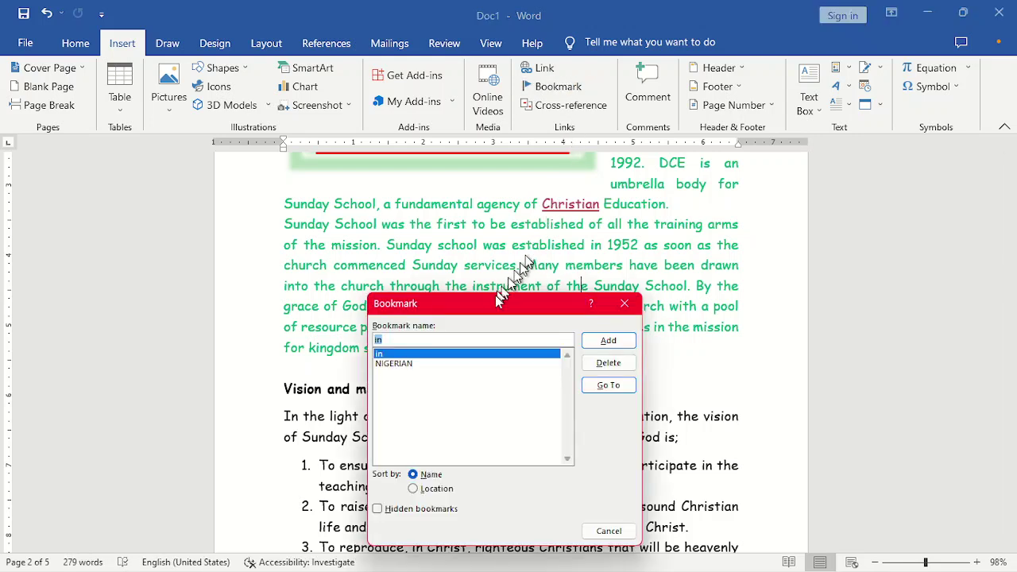
right_click(470, 340)
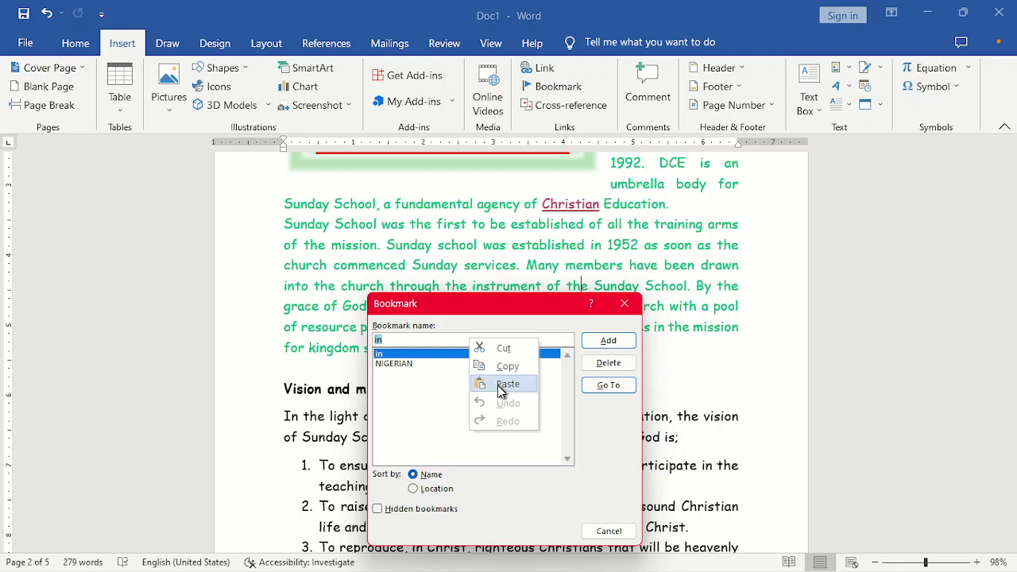
click(505, 385)
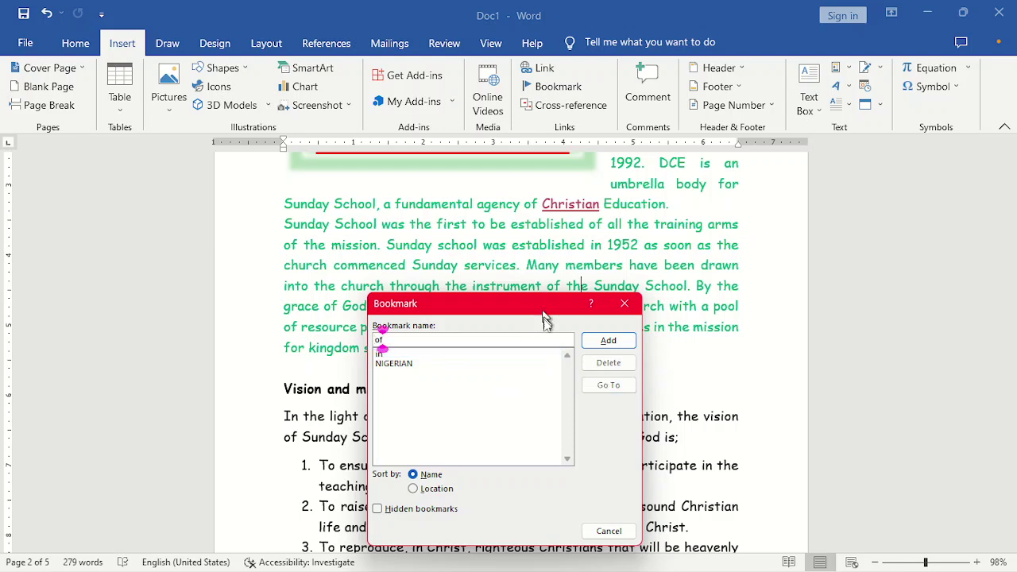
click(604, 341)
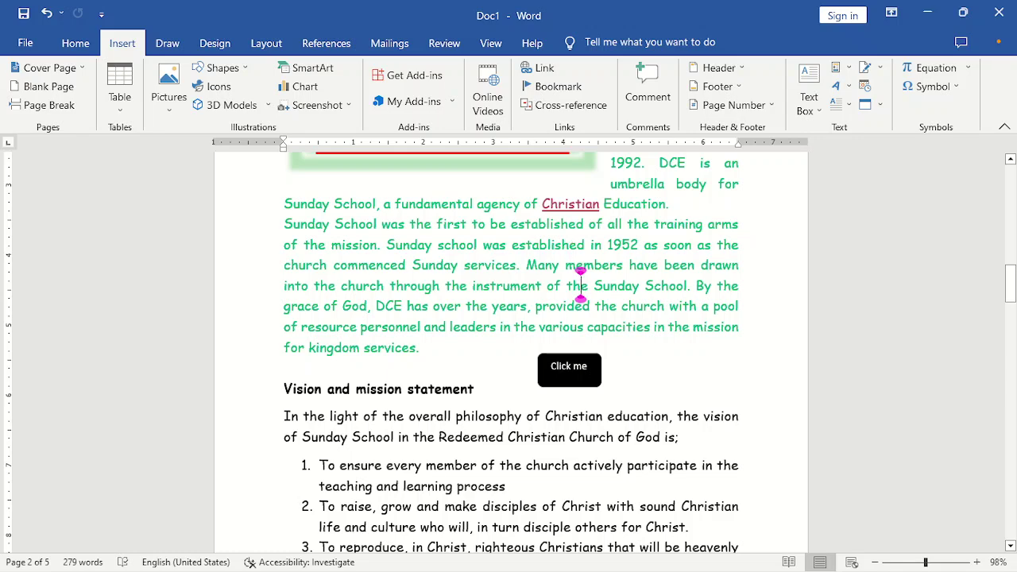
- Return to the organogram on page 1, go to the "of" bookmark and close the Bookmark dialog
drag(1011, 291, 1011, 278)
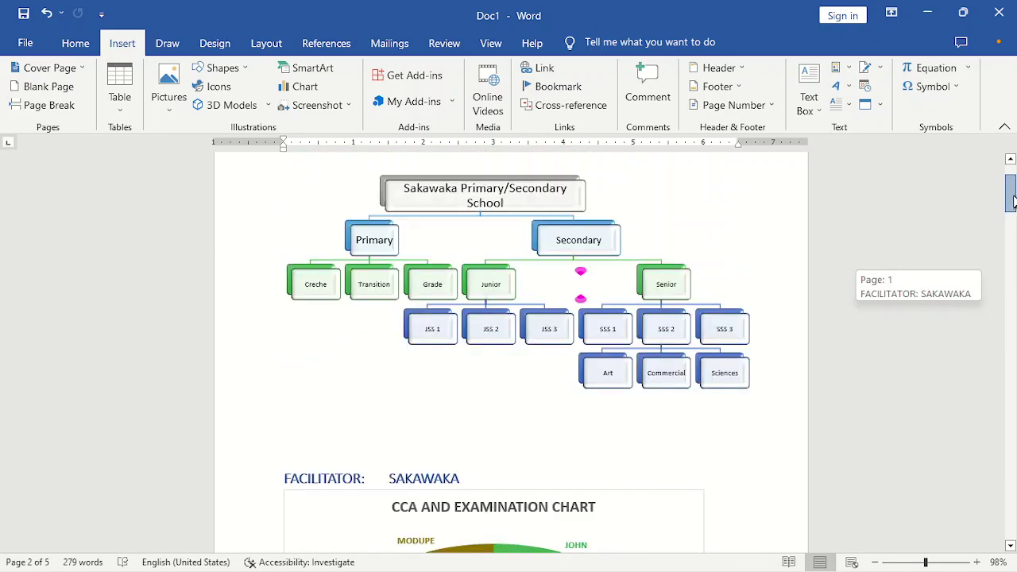
click(556, 87)
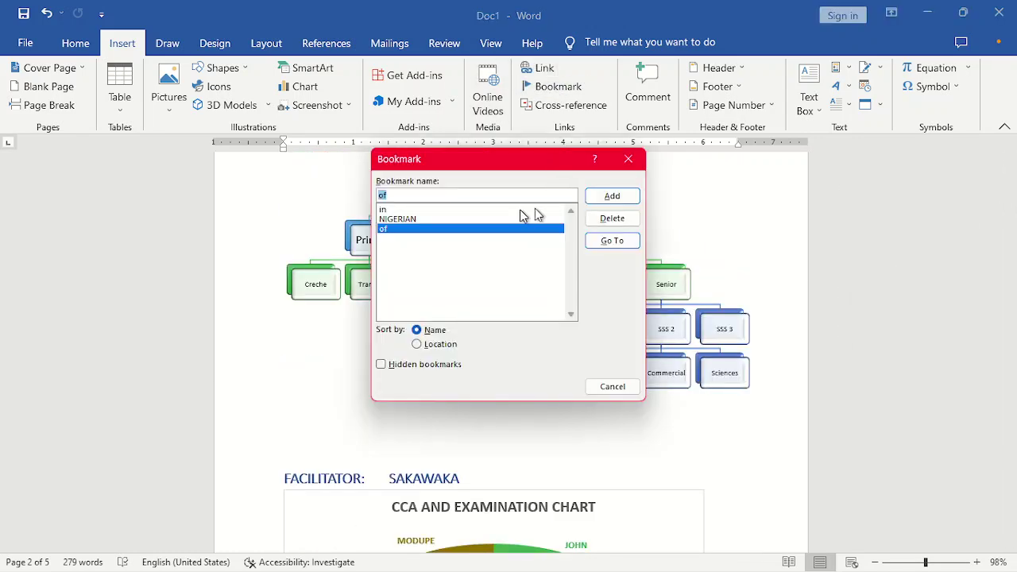
click(613, 241)
click(627, 159)
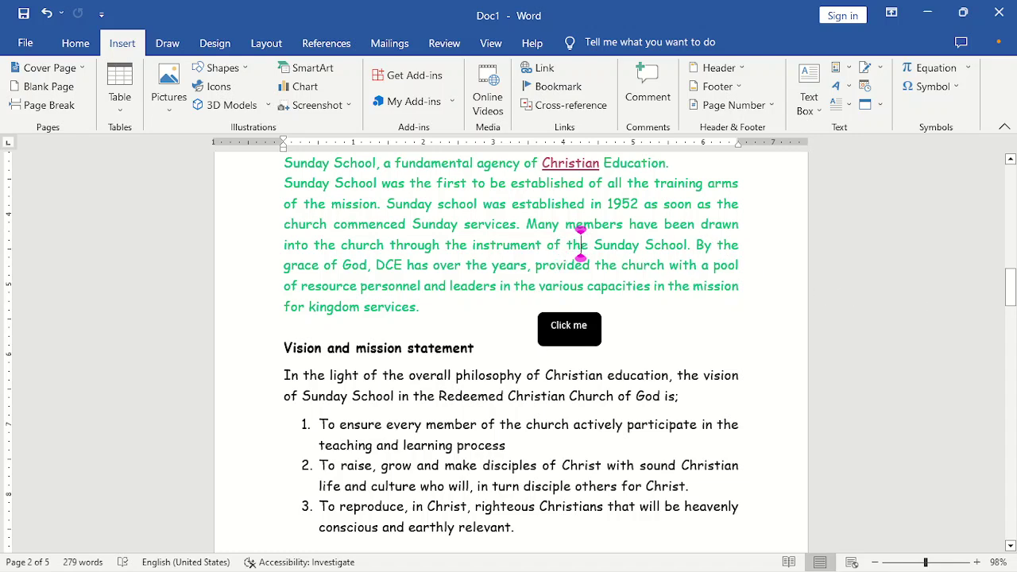
- Go to the "in" bookmark and the "of" bookmark in turn and close the Bookmark dialog
click(582, 91)
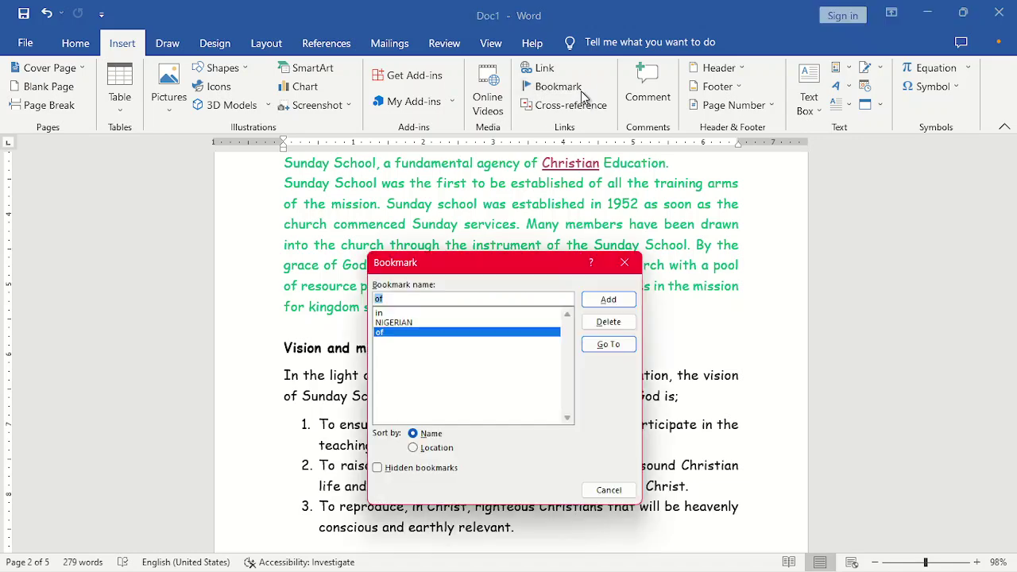
click(468, 313)
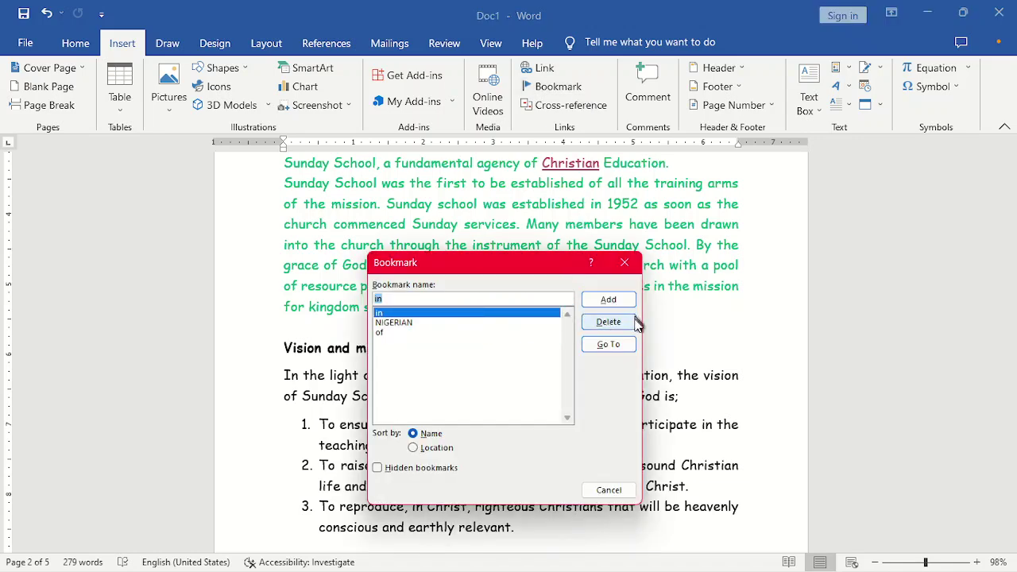
click(609, 344)
drag(563, 265, 343, 359)
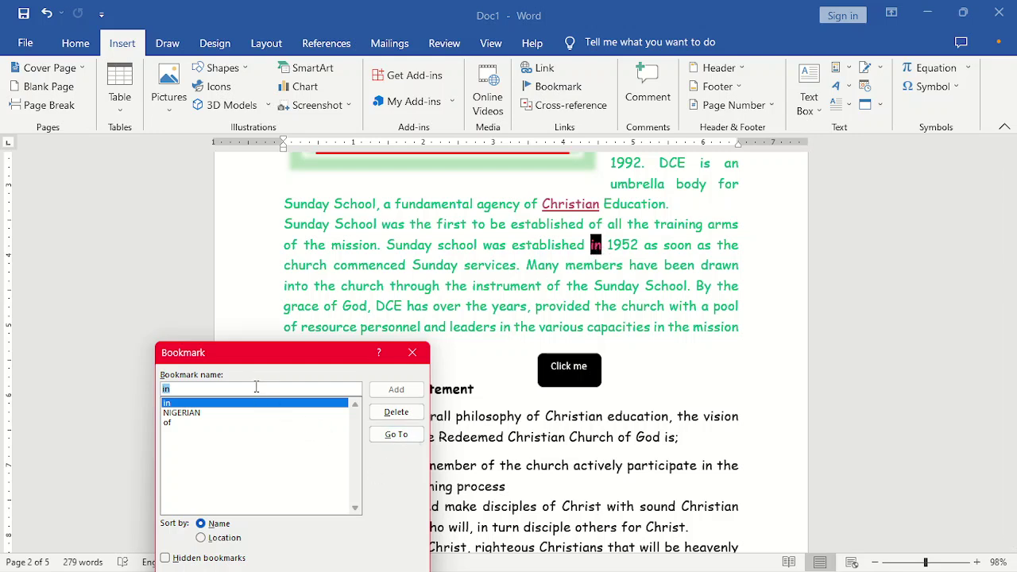
click(165, 425)
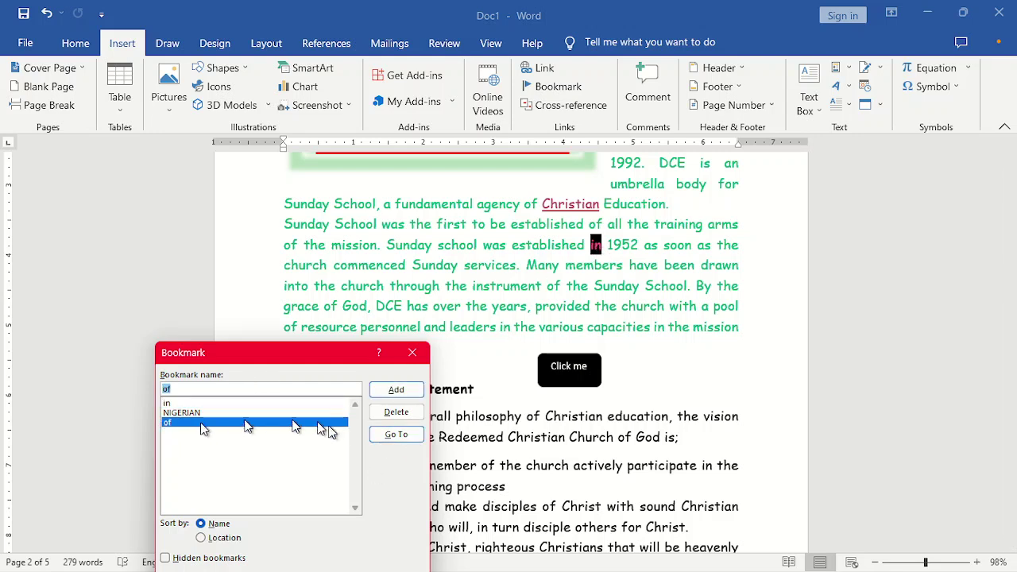
click(382, 435)
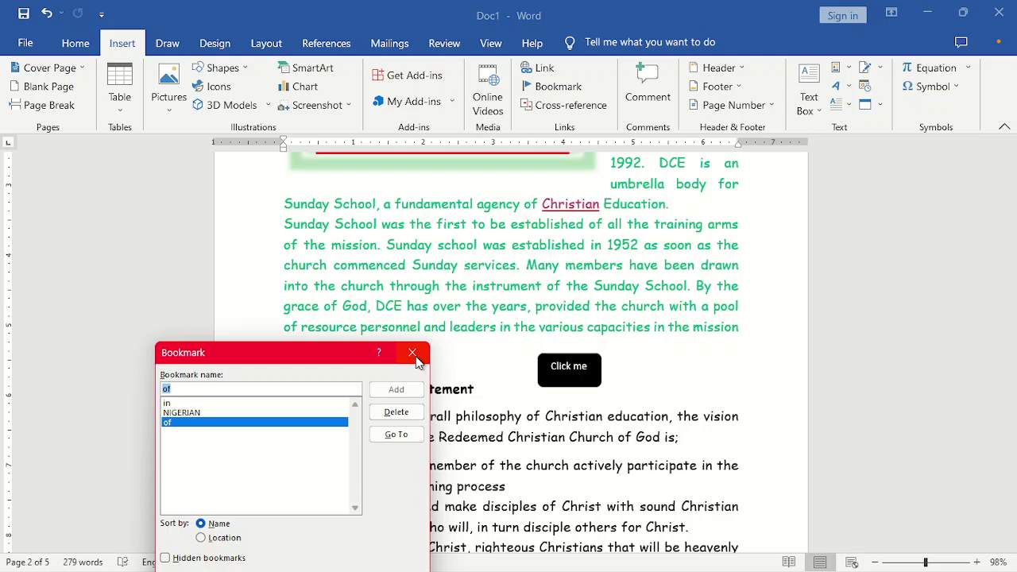
click(415, 357)
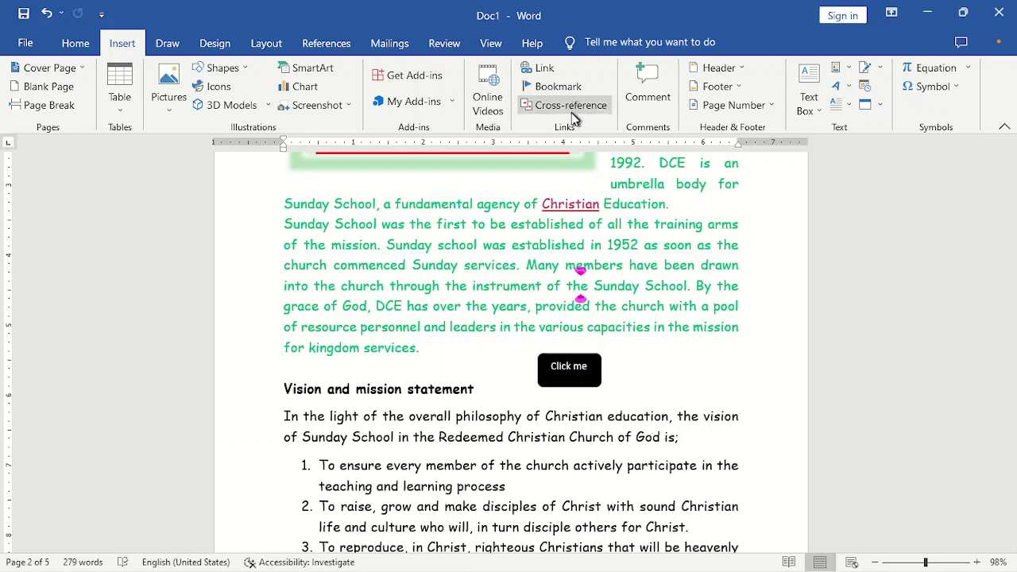
- Delete the "in" line and the facilitator line below the last NAME entry on page 4
click(650, 327)
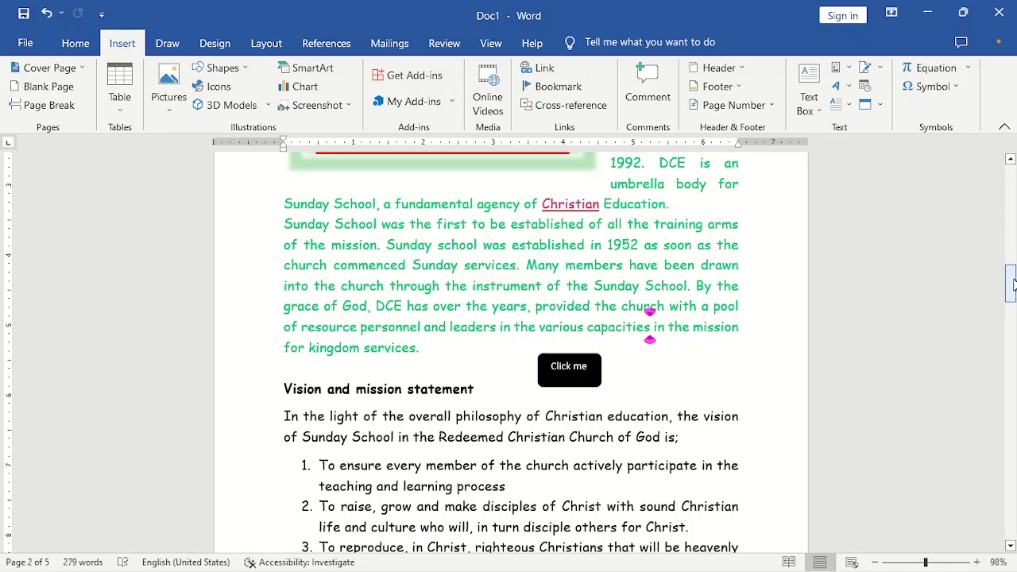
drag(1014, 283, 1013, 429)
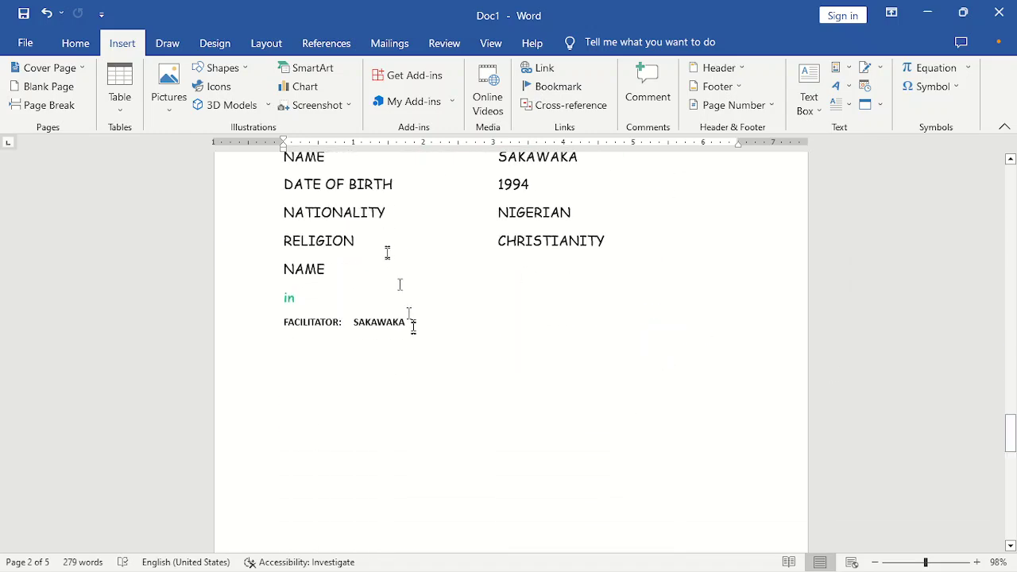
drag(413, 326, 268, 302)
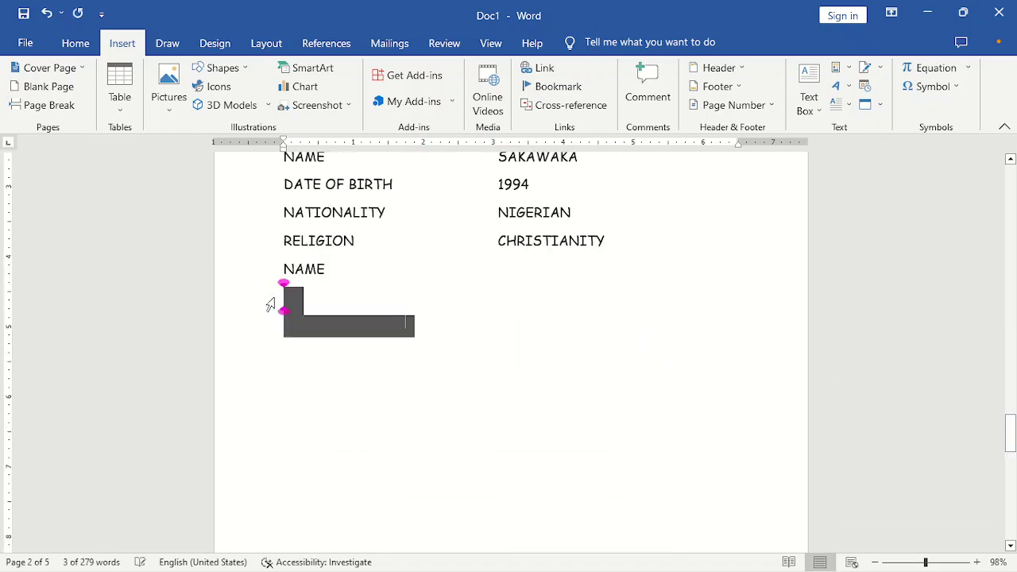
key(Delete)
- Apply the Heading 1 style to the "Vision and mission statement" title and deselect it
drag(1009, 439, 994, 300)
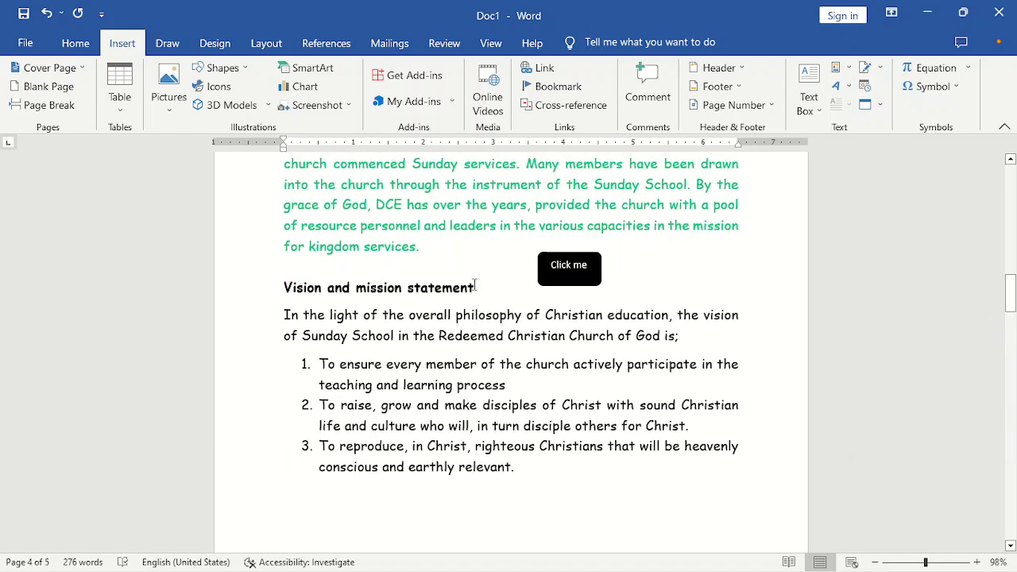
drag(475, 288, 283, 290)
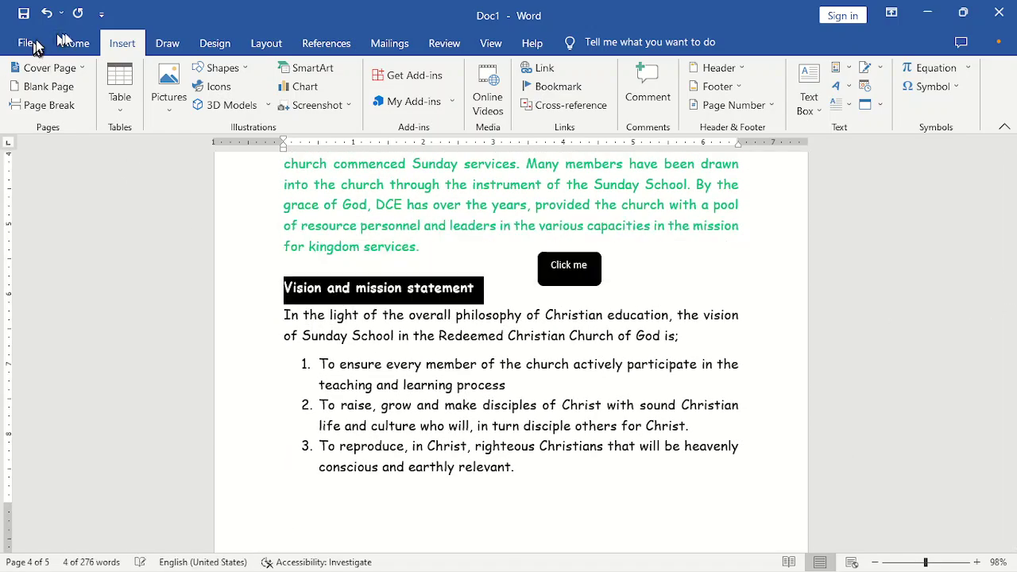
click(74, 42)
click(733, 85)
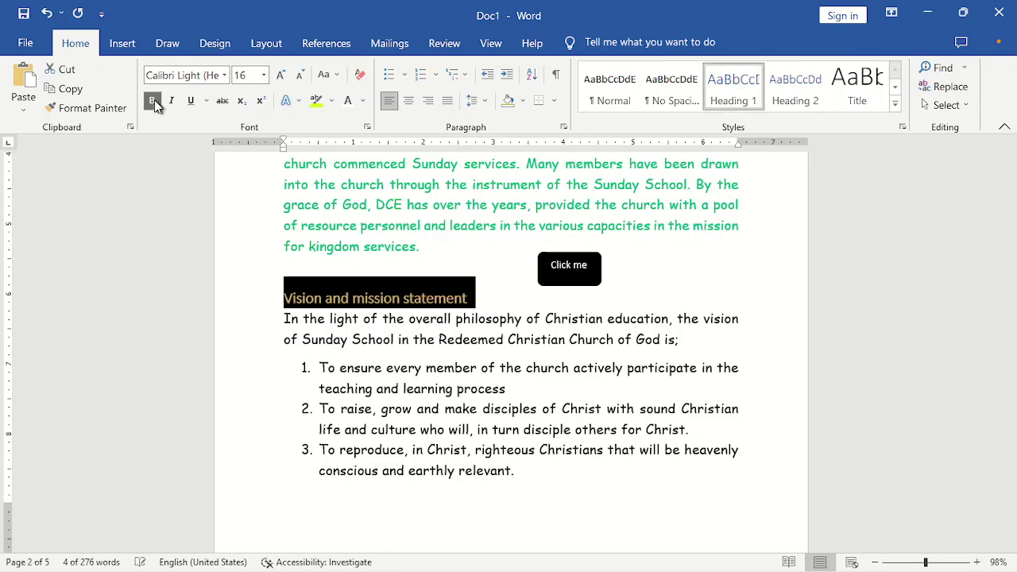
click(524, 334)
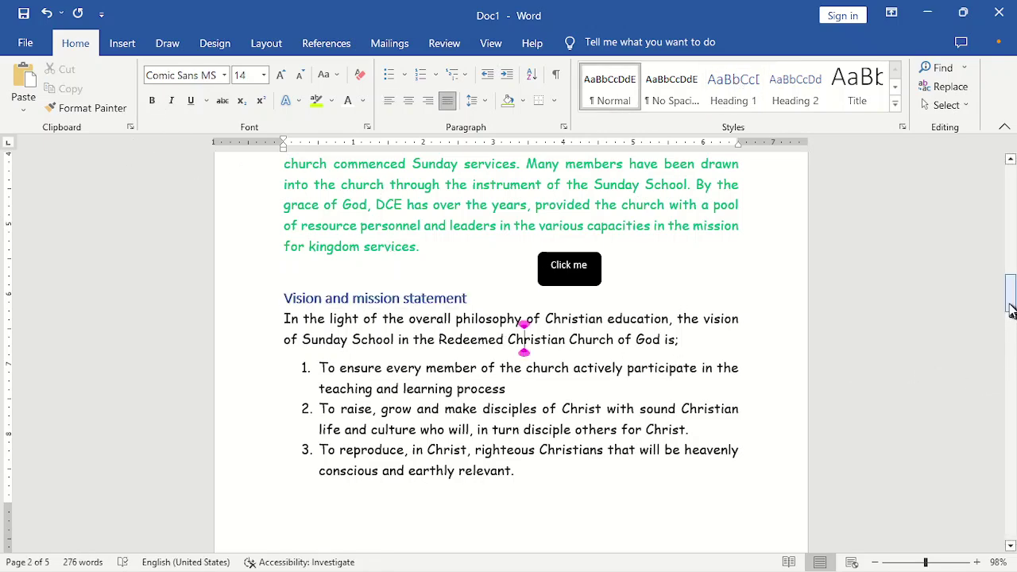
- Apply the Heading 1 style to the "BRIEF HISTORY" title on page 2 and make it bold
drag(1012, 310, 1011, 259)
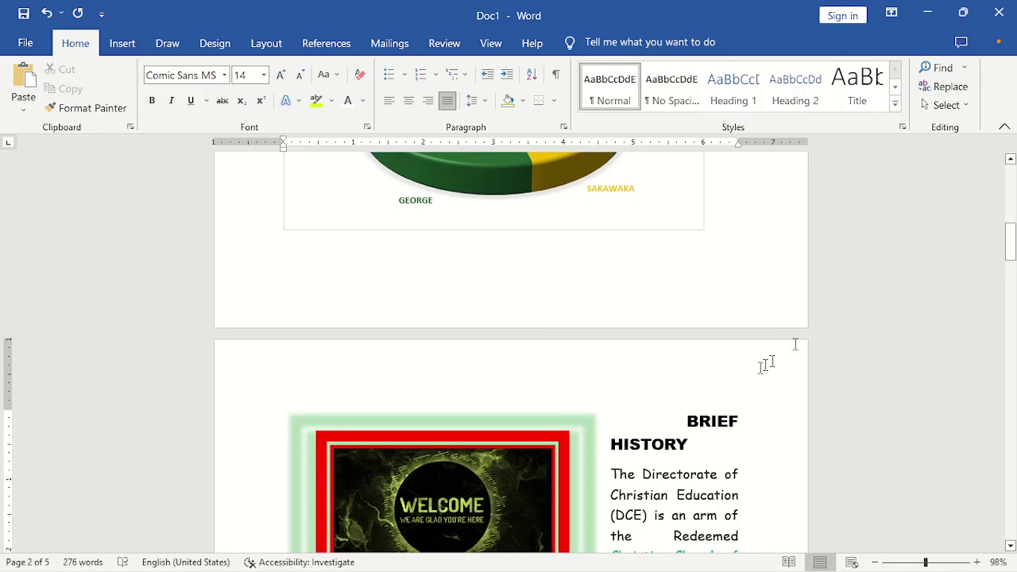
drag(685, 415, 705, 444)
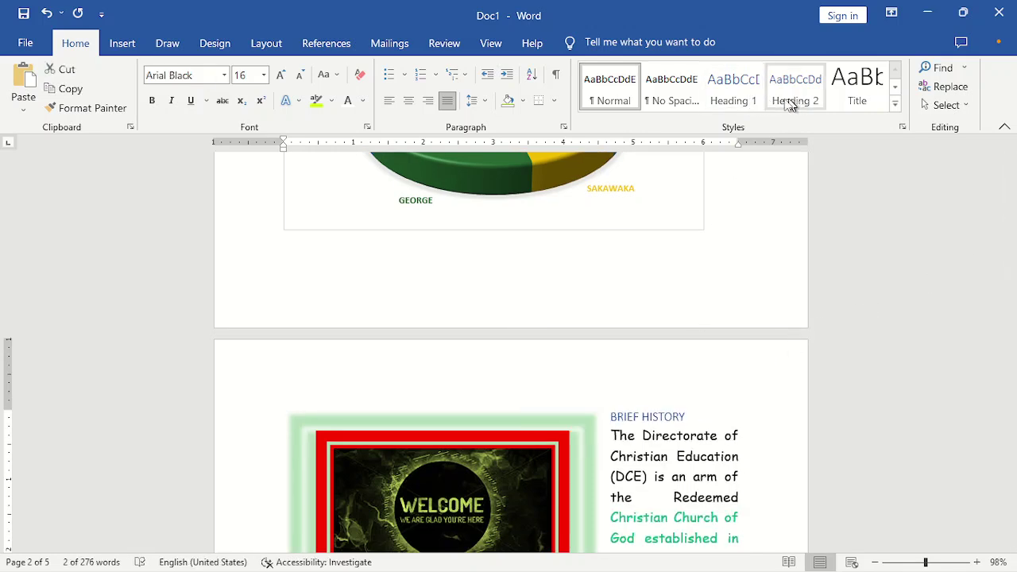
click(739, 95)
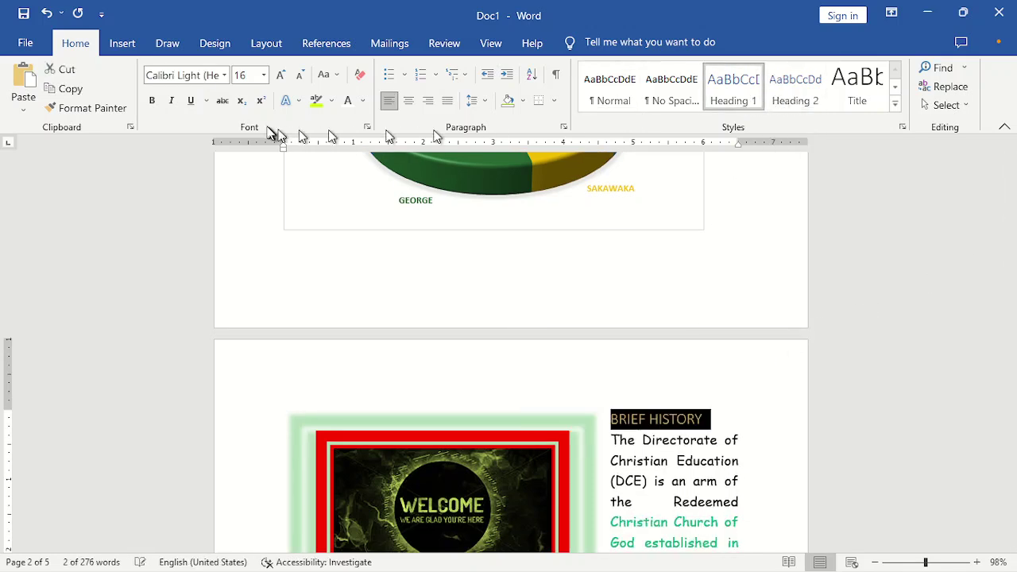
click(154, 101)
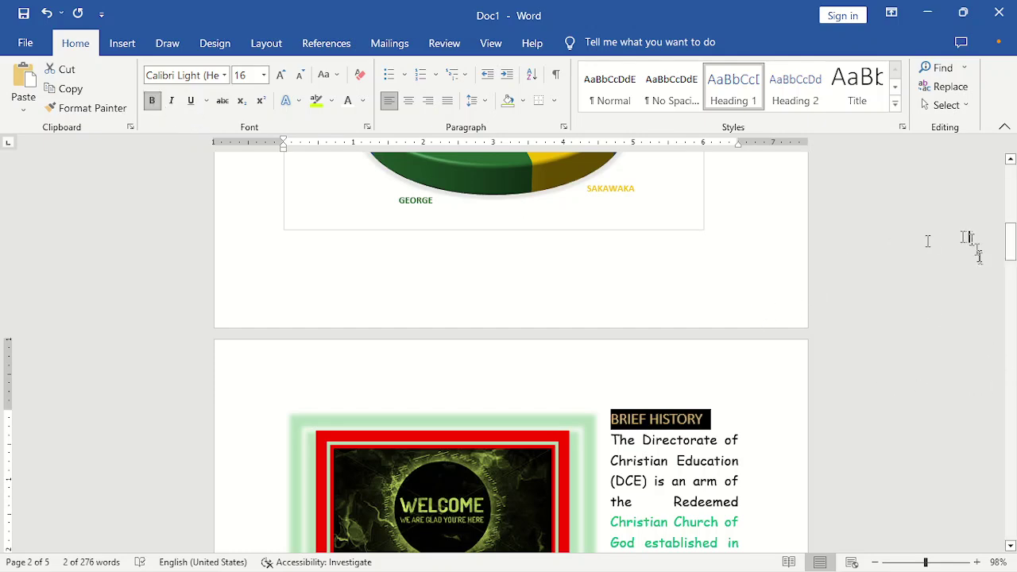
- Remove the empty line after the last NAME entry on page 4 and open the Cross-reference dialog at that point
drag(1010, 252, 1009, 447)
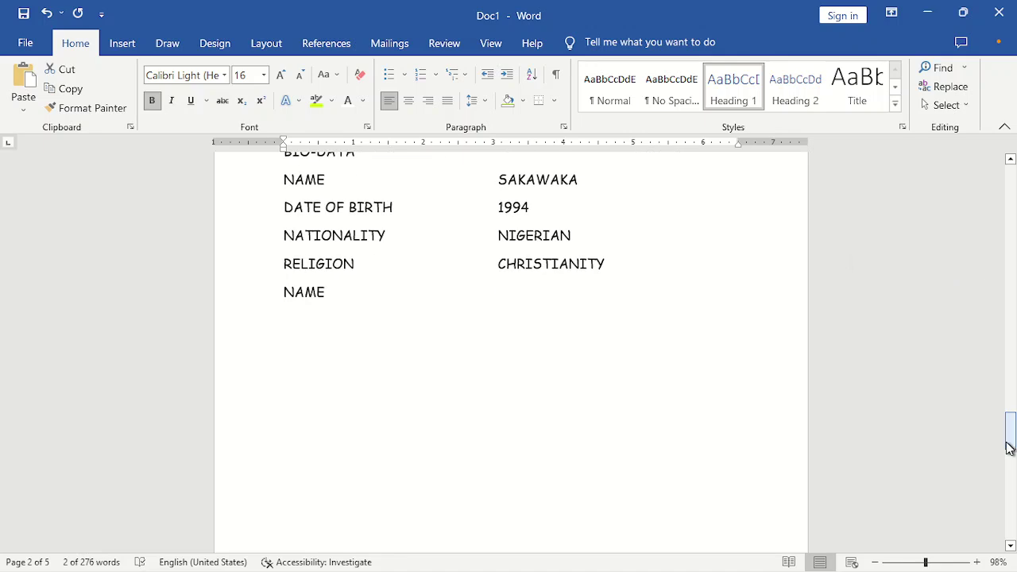
click(283, 320)
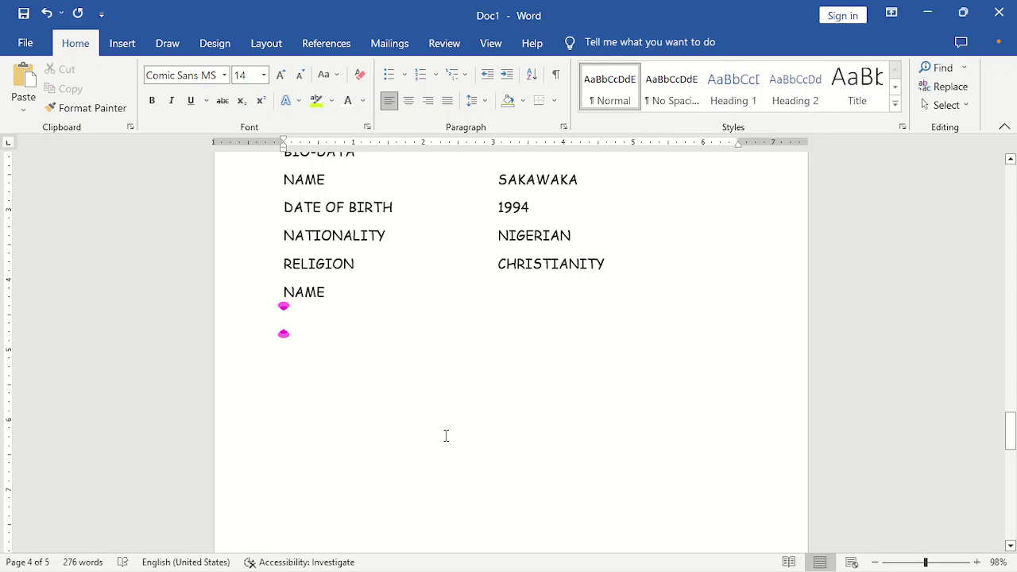
key(BackSpace)
click(123, 43)
click(539, 106)
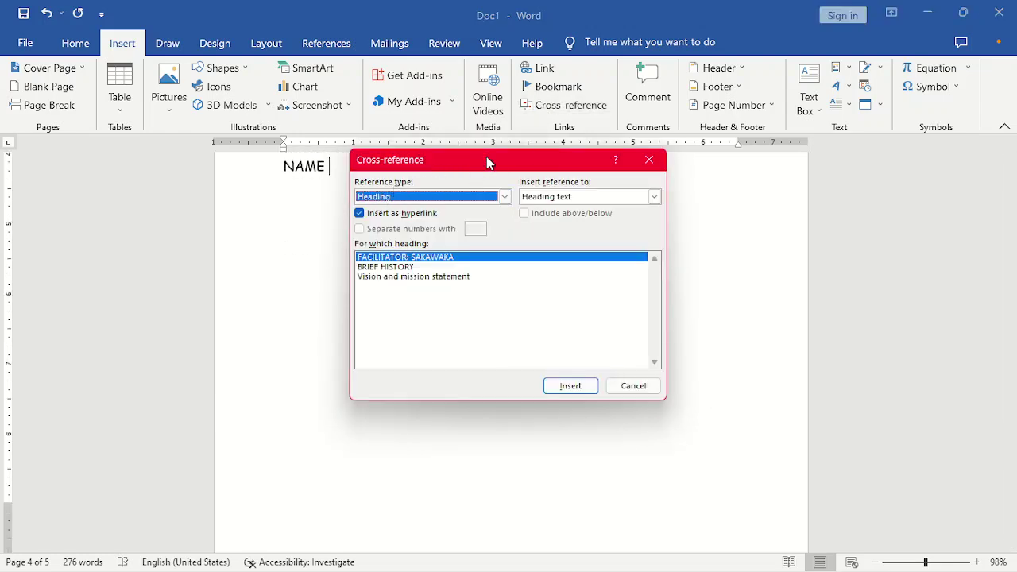
drag(489, 163, 486, 268)
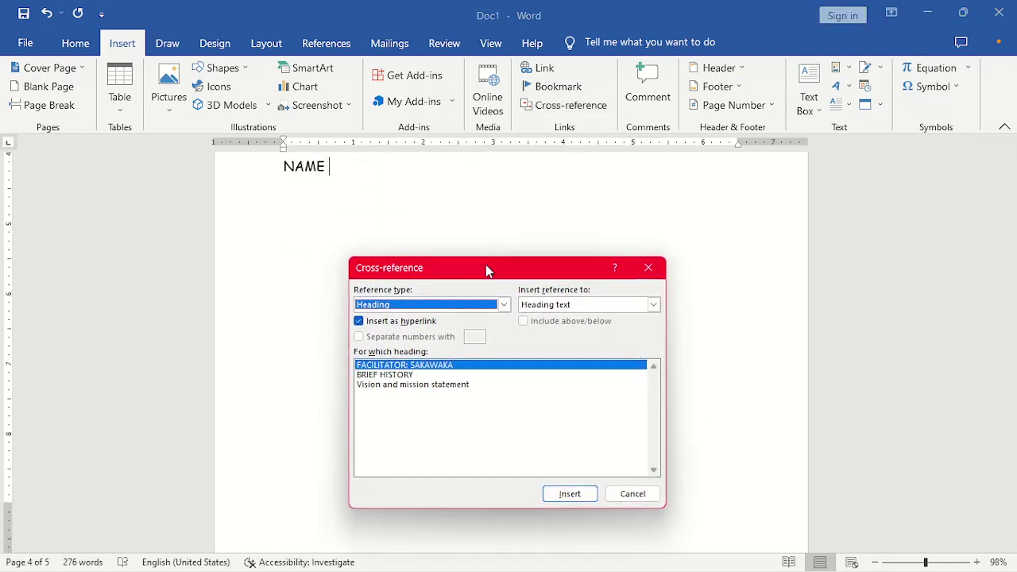
- Examine the available targets for the Bookmark, Heading and Numbered item cross-reference types
click(504, 306)
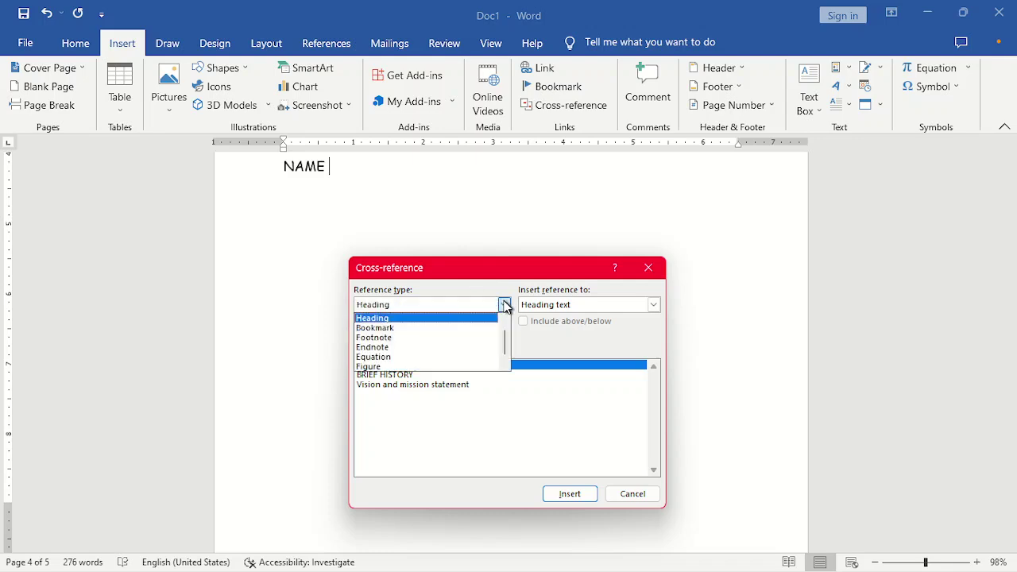
click(457, 329)
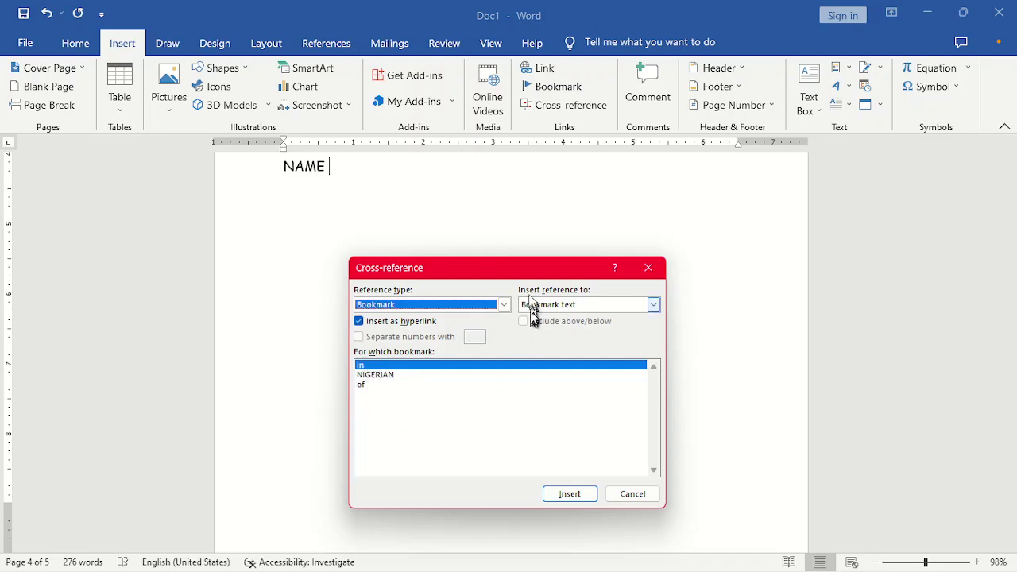
click(507, 306)
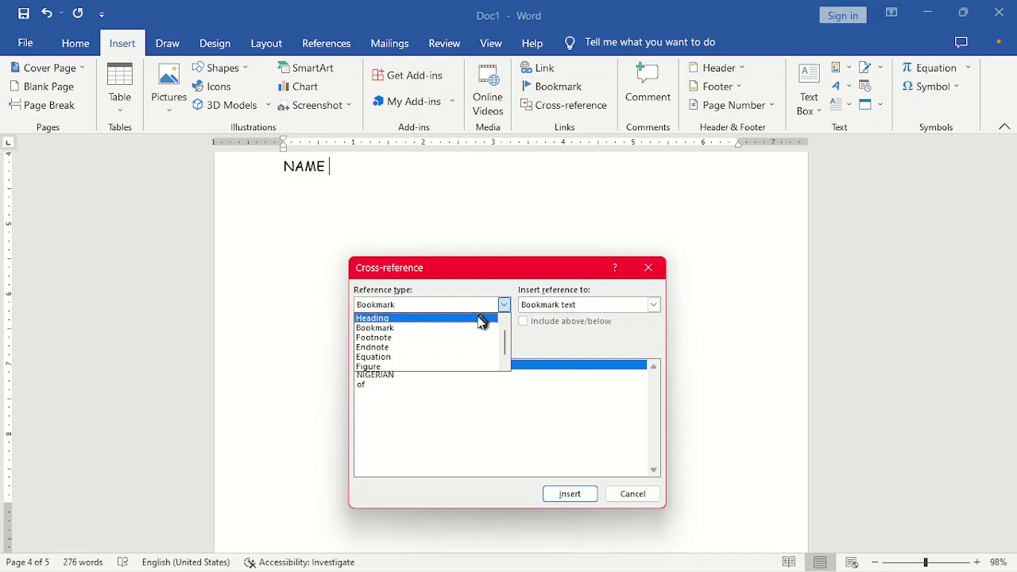
click(482, 319)
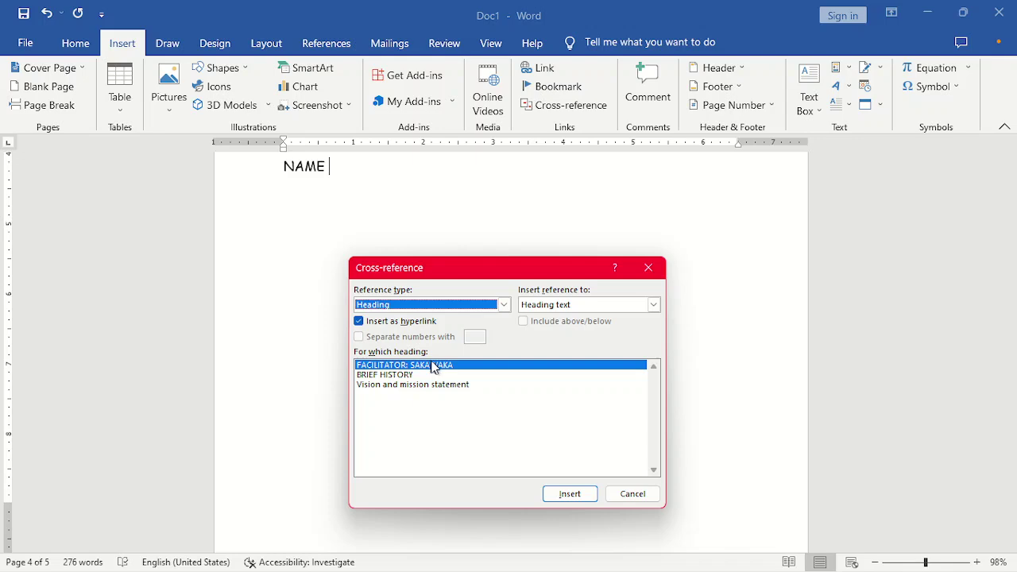
click(504, 304)
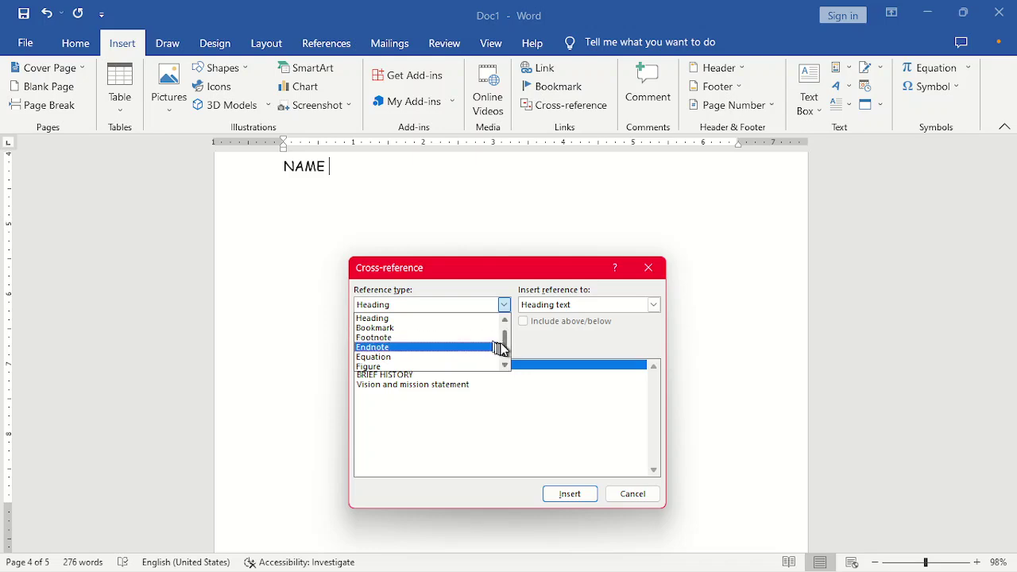
drag(504, 347, 504, 324)
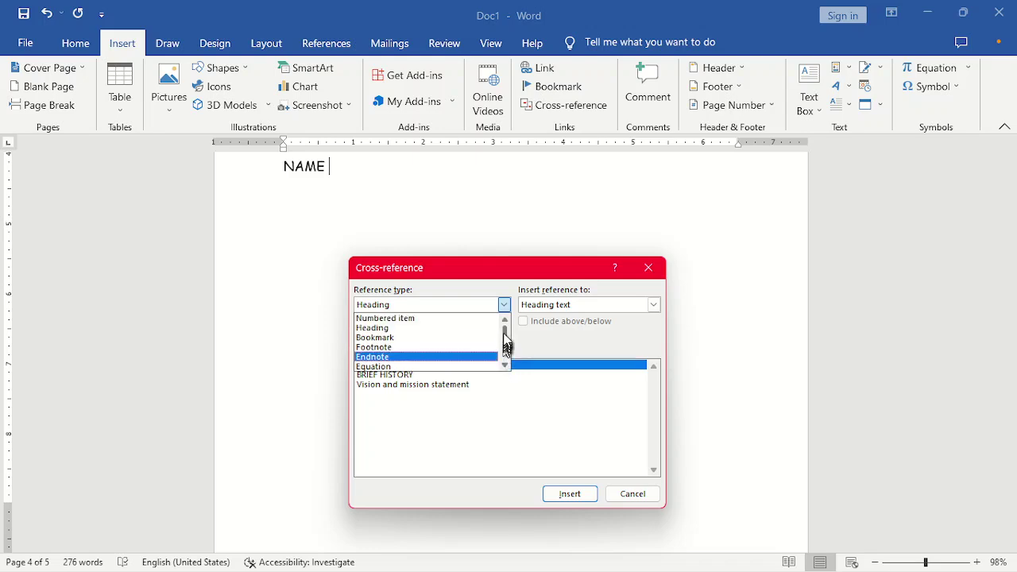
click(421, 319)
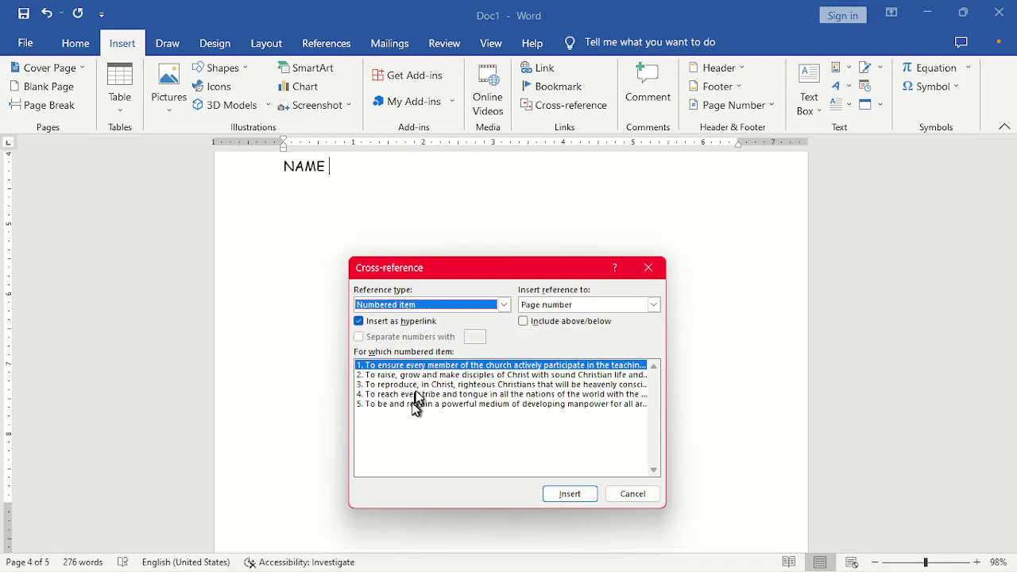
- Insert a hyperlinked cross-reference to the text of the "in" bookmark after the last NAME entry and close the dialog
click(504, 306)
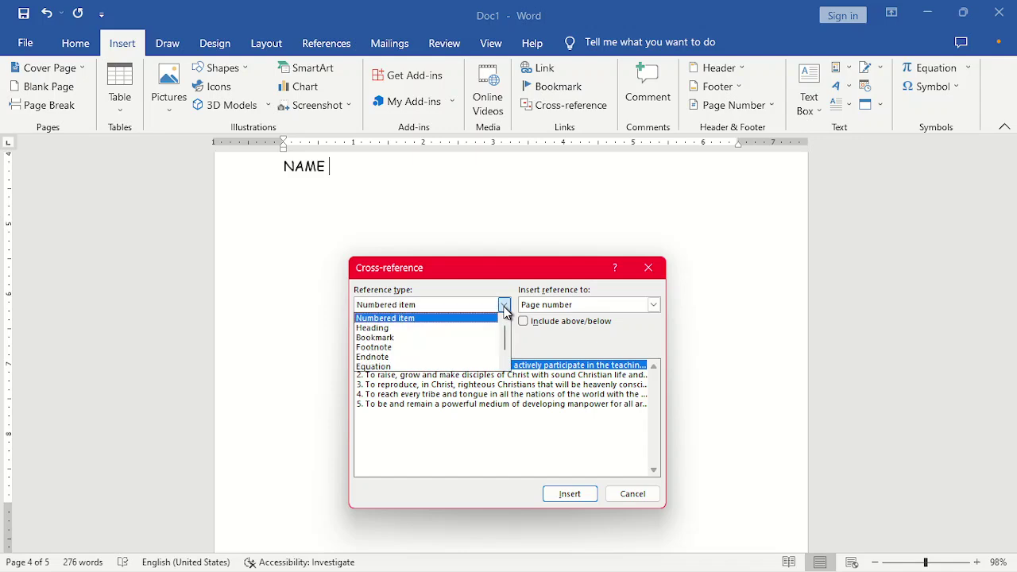
click(447, 343)
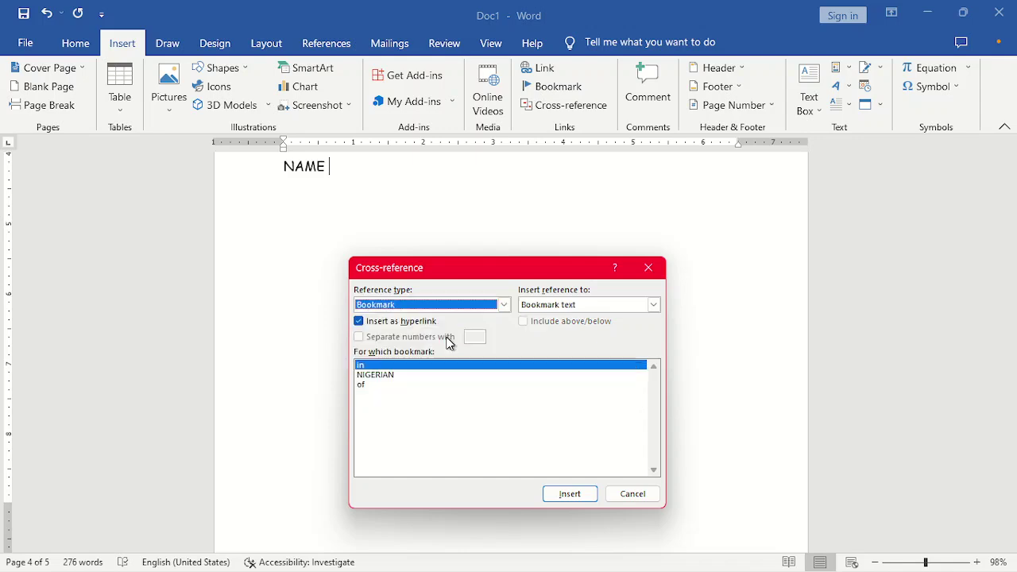
click(404, 377)
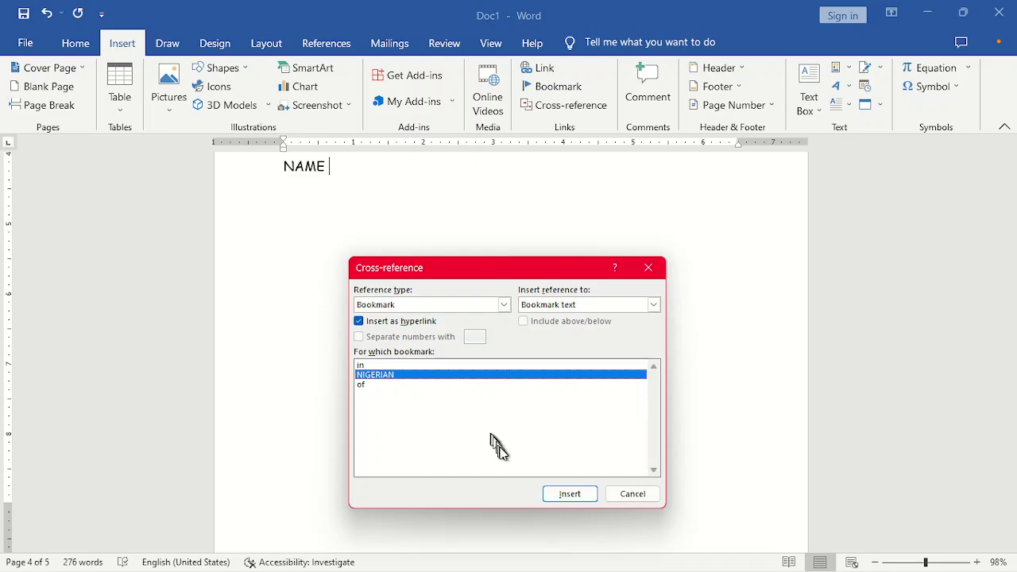
click(378, 366)
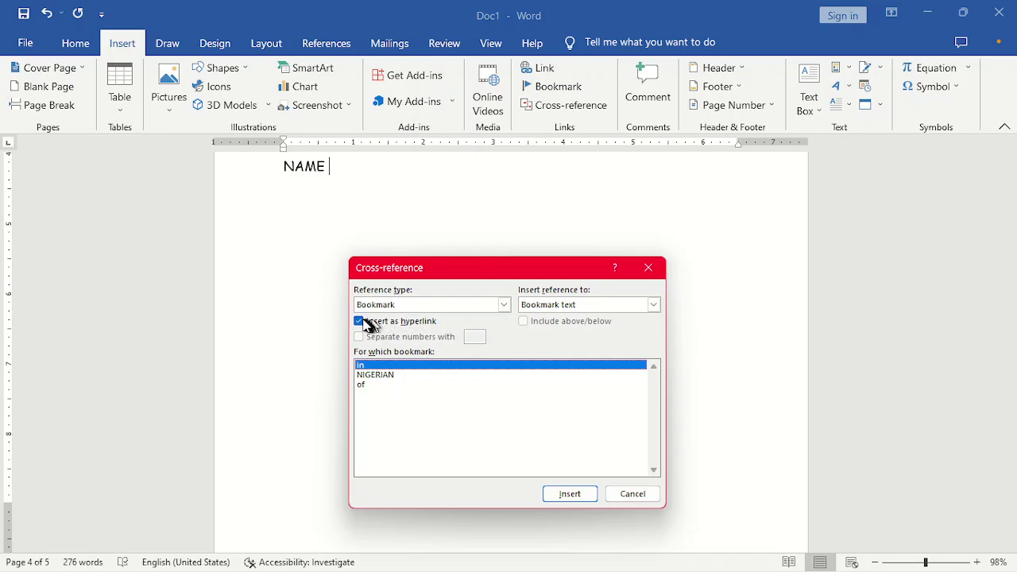
click(584, 494)
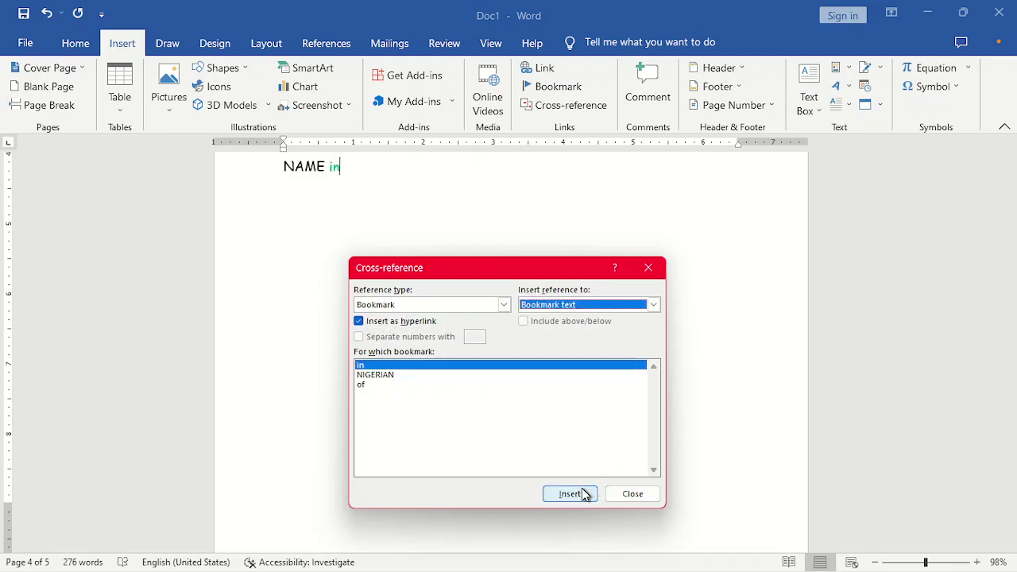
click(631, 494)
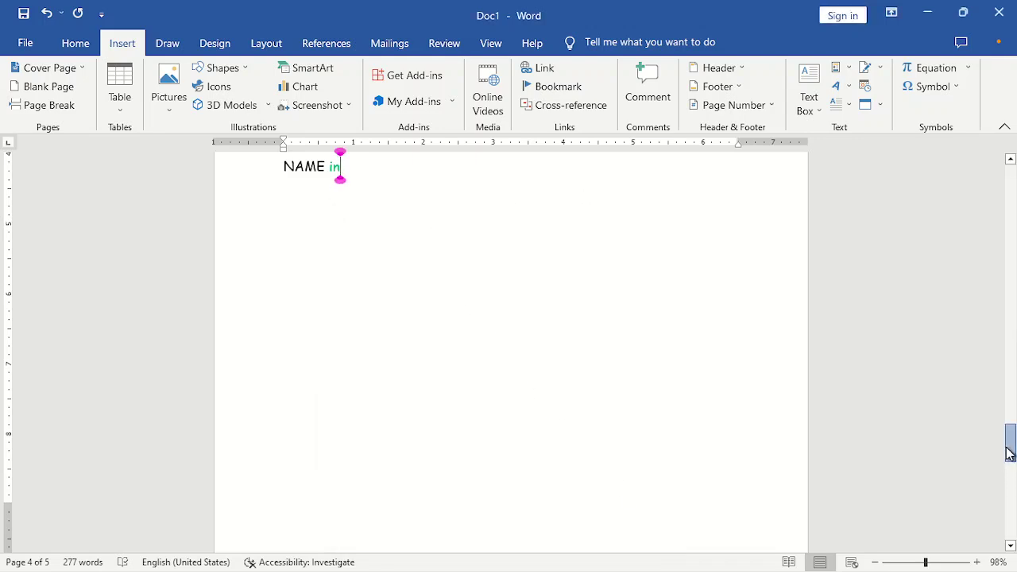
drag(1008, 449, 1012, 435)
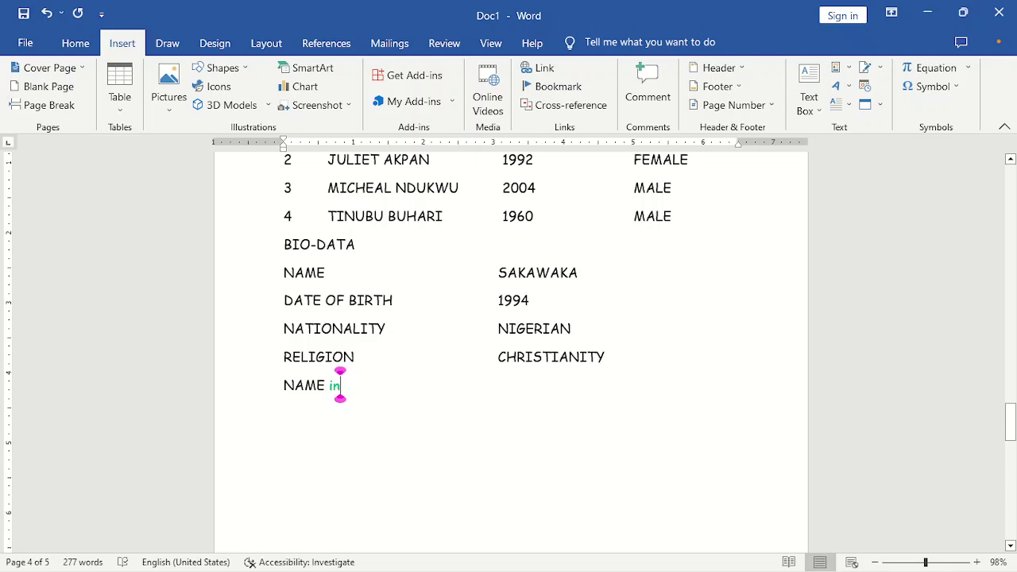
- Test the "in" cross-reference after the last NAME entry by following it to its target, and return to page 4
ctrl+click(335, 387)
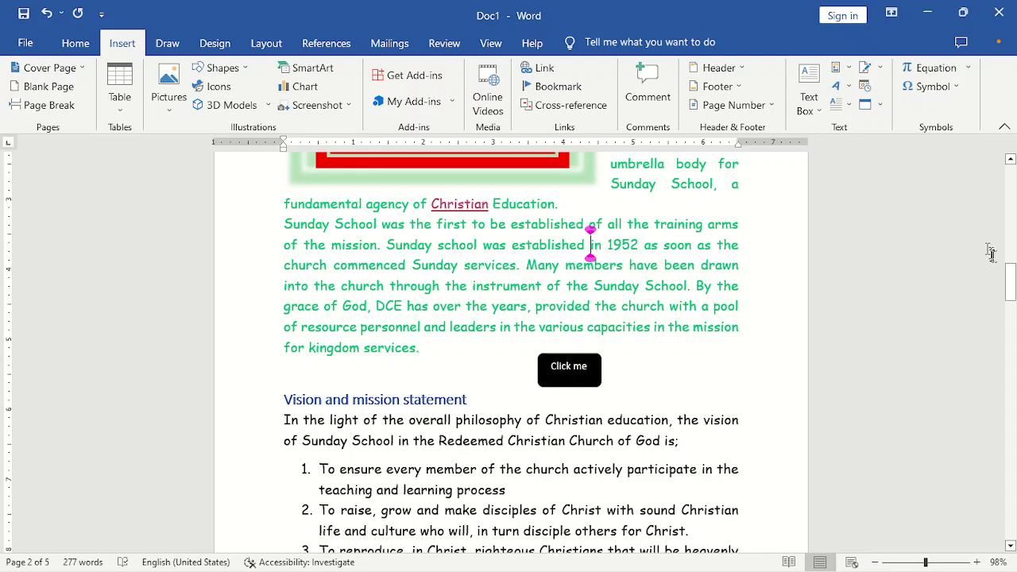
drag(1011, 289, 1012, 427)
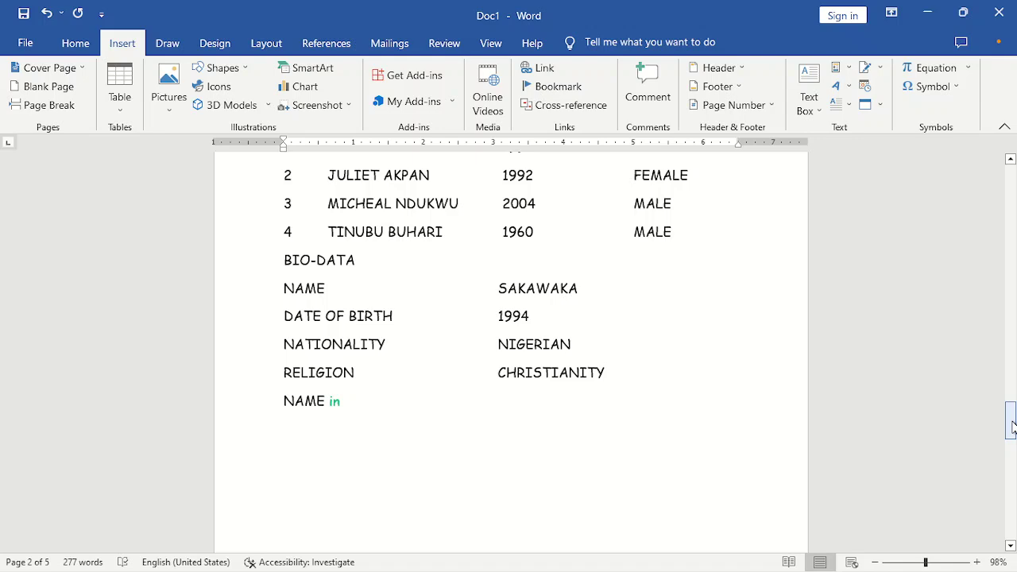
- Insert a hyperlinked cross-reference to the heading text "Vision and mission statement" on the line below the last NAME entry and close the dialog
click(355, 423)
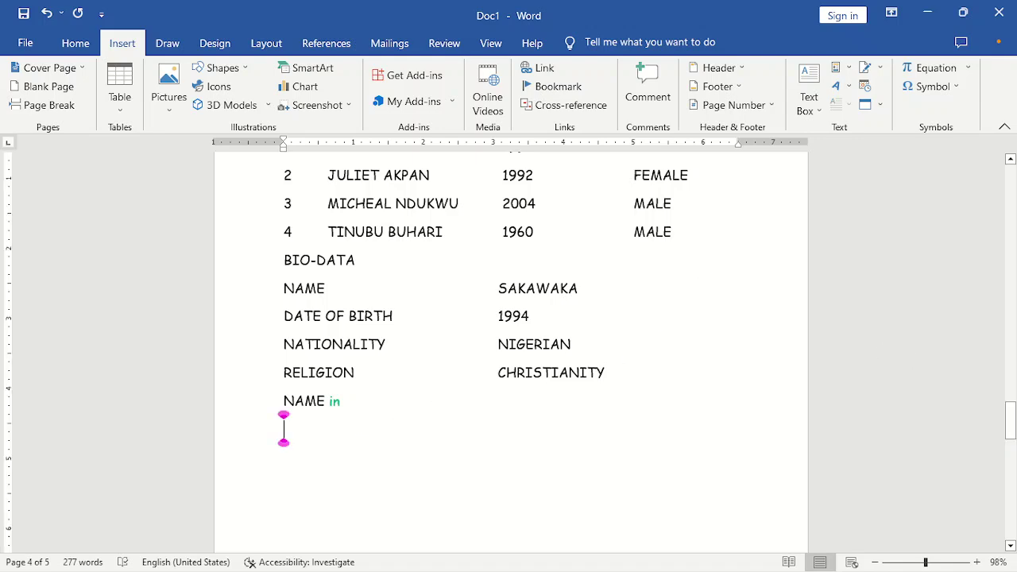
click(579, 104)
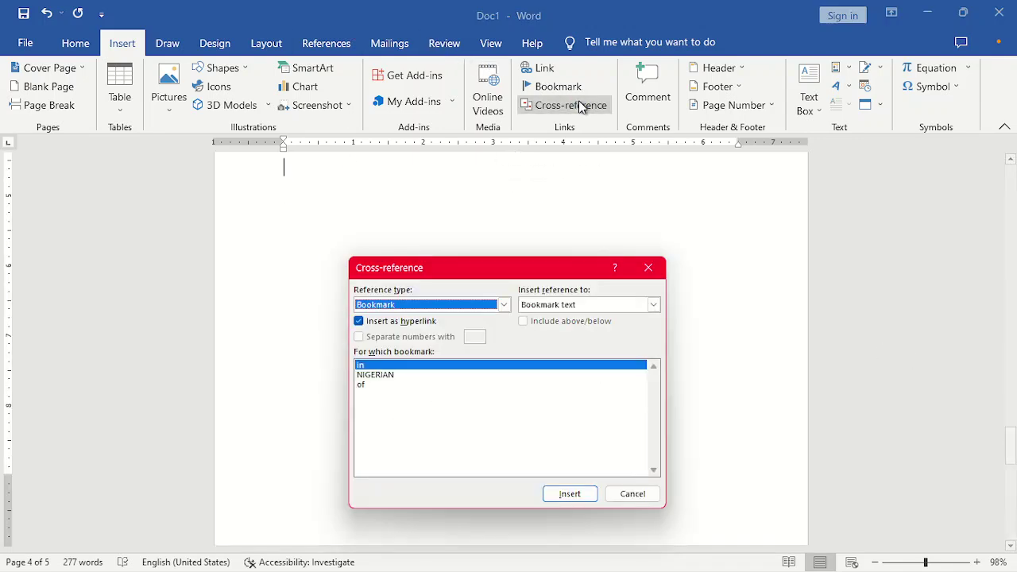
click(503, 305)
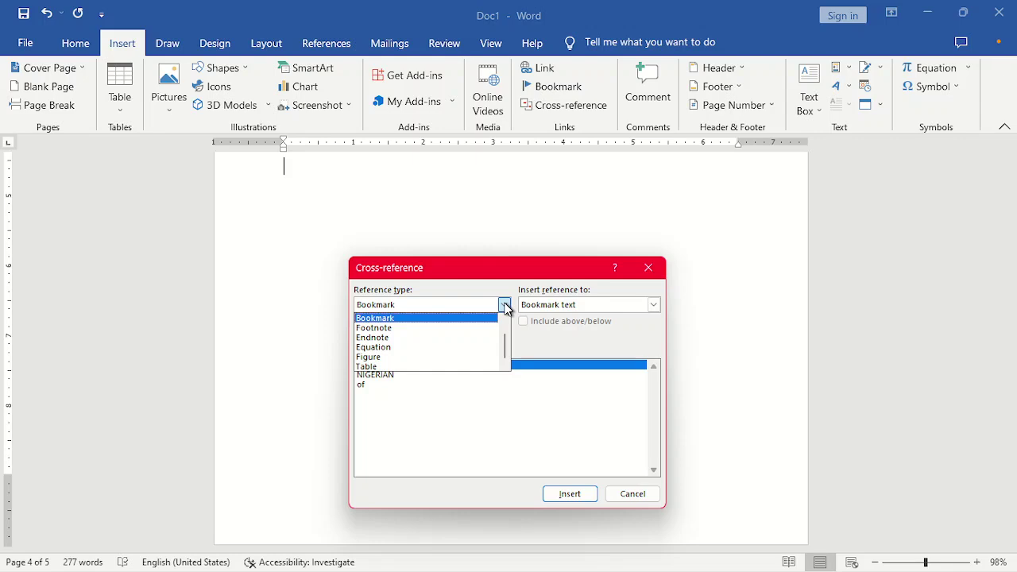
scroll(421, 333, up, 1)
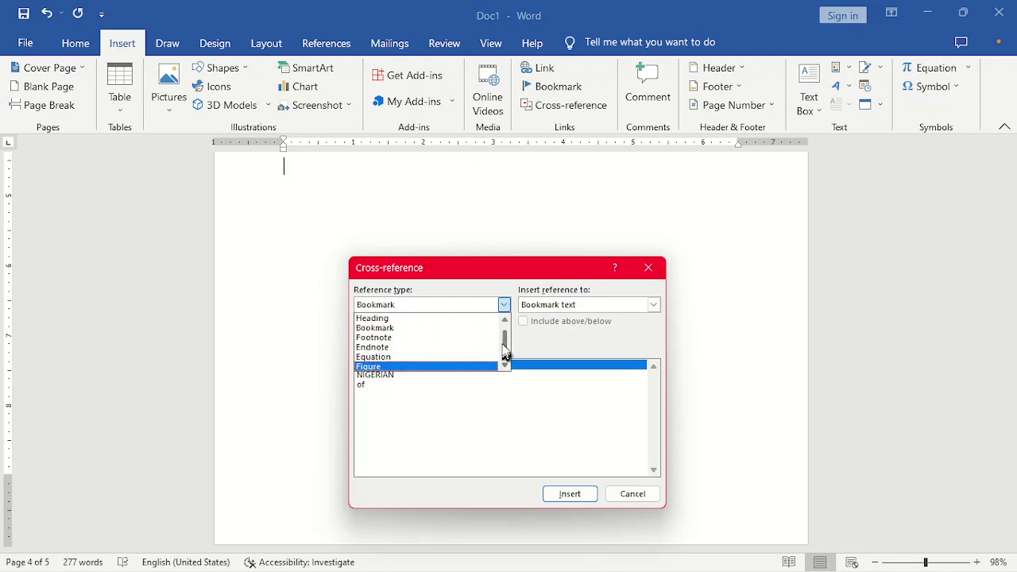
drag(504, 349, 501, 329)
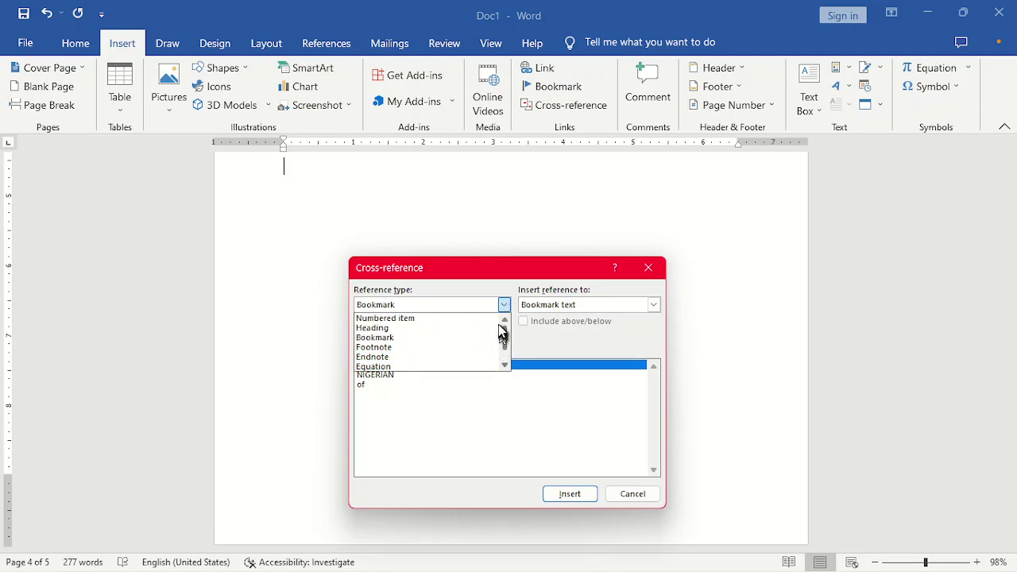
click(412, 328)
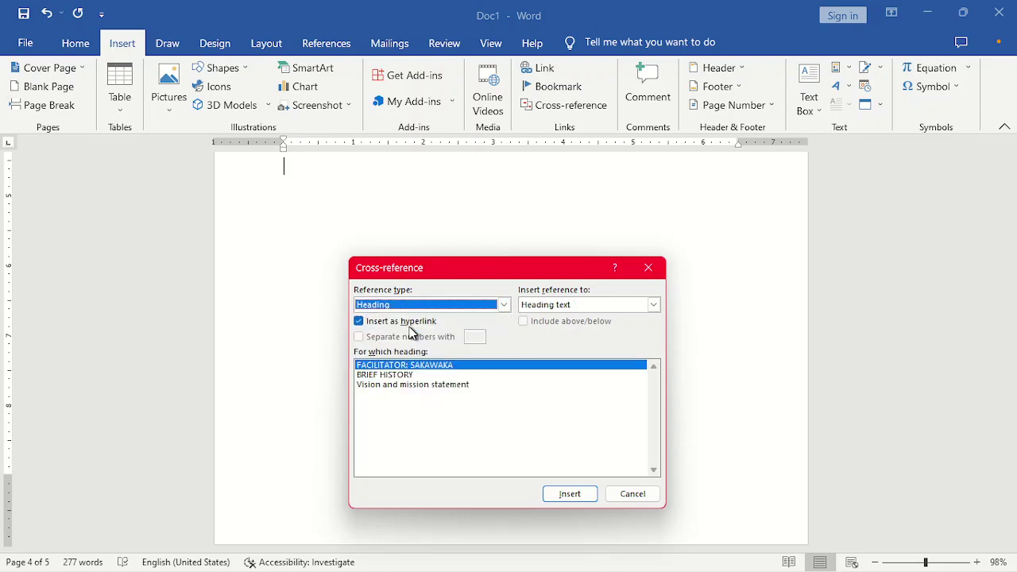
click(399, 377)
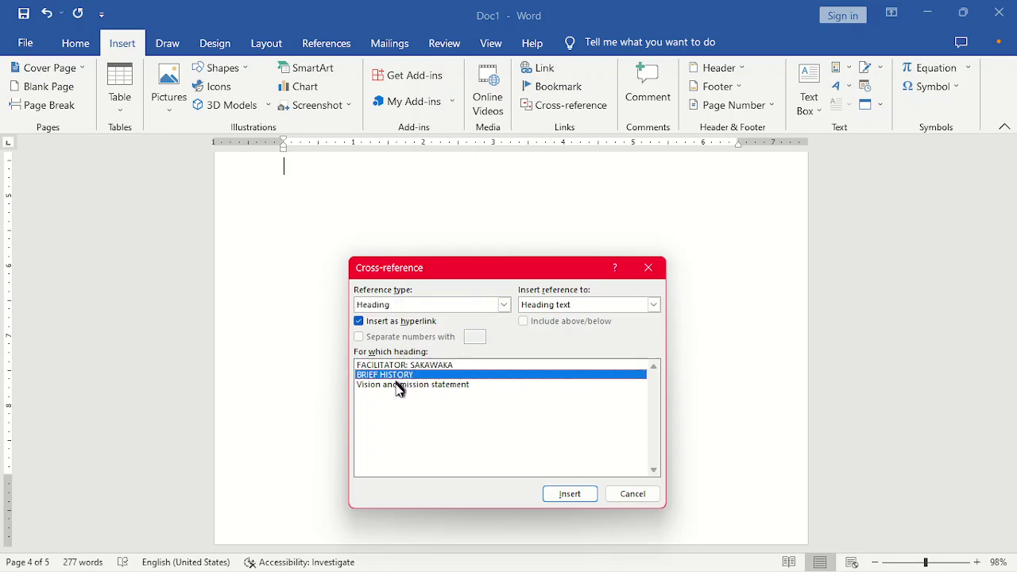
click(398, 387)
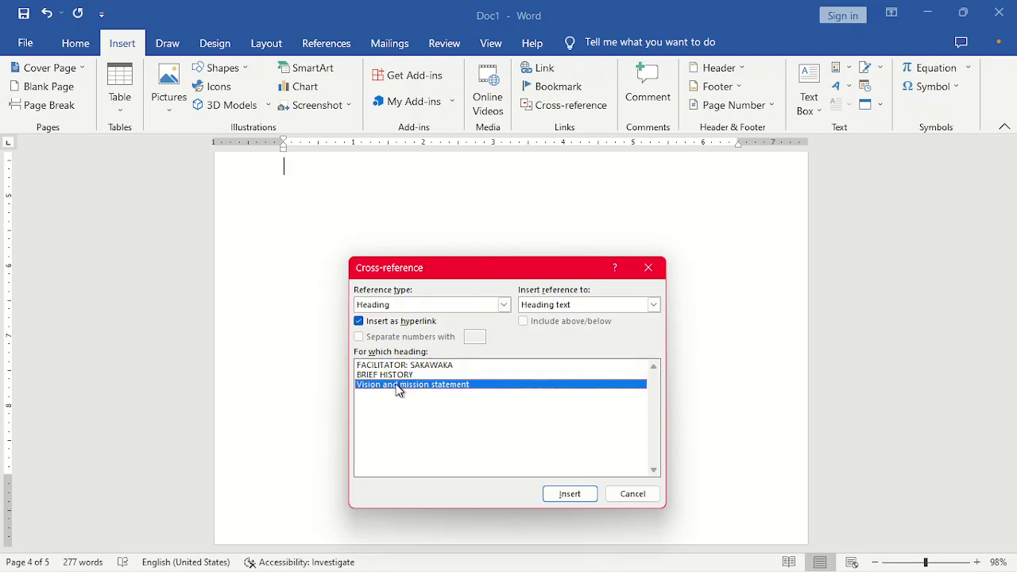
click(567, 495)
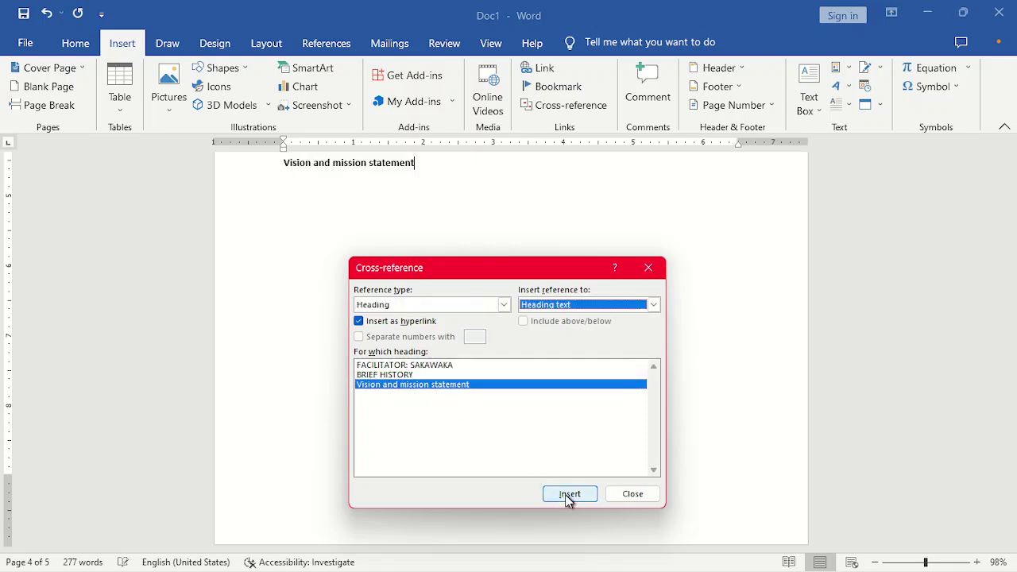
click(614, 494)
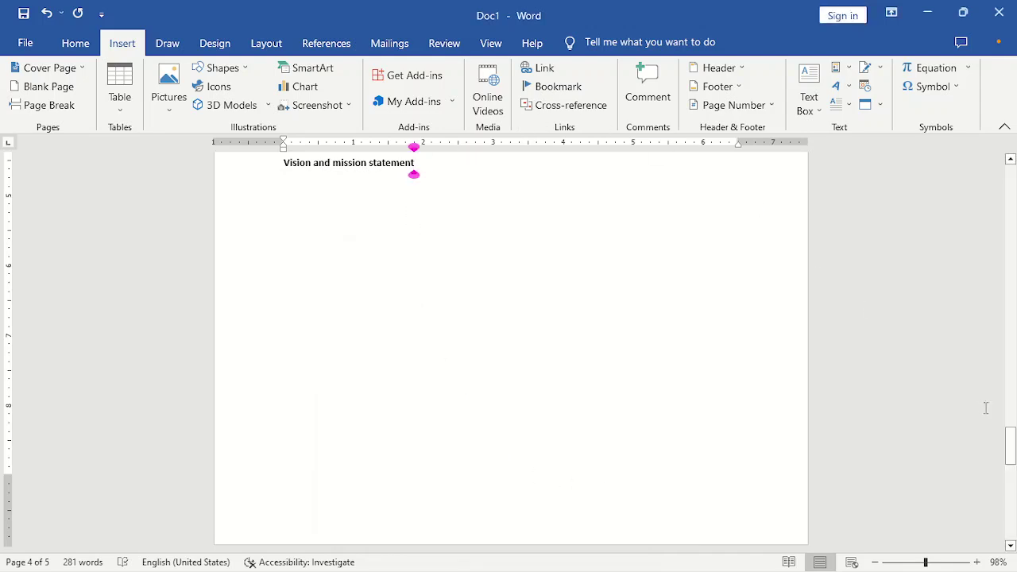
- Test the "Vision and mission statement" cross-reference by following it to its heading, dismissing the low-battery notice
drag(1011, 460, 1012, 437)
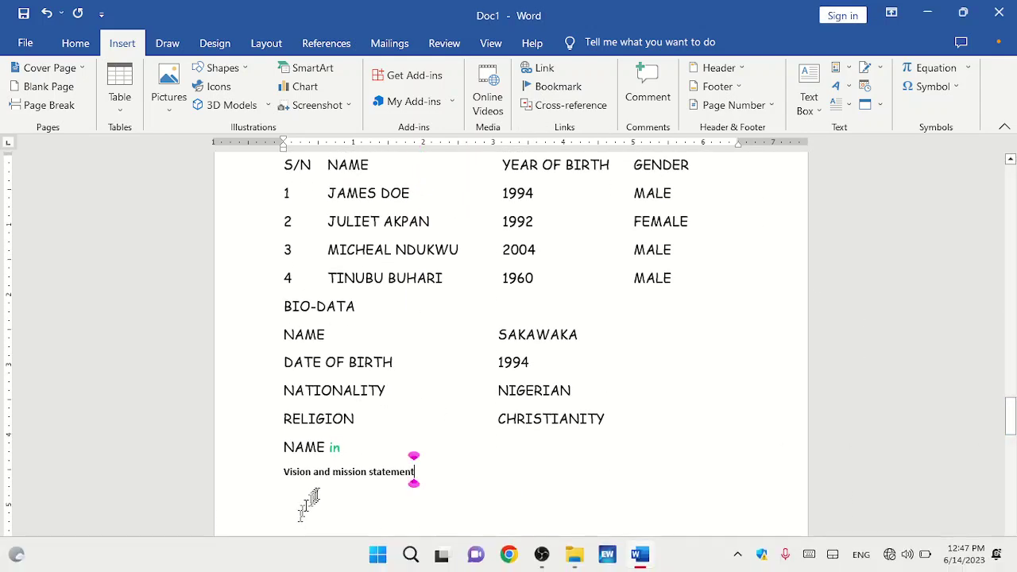
ctrl+click(340, 479)
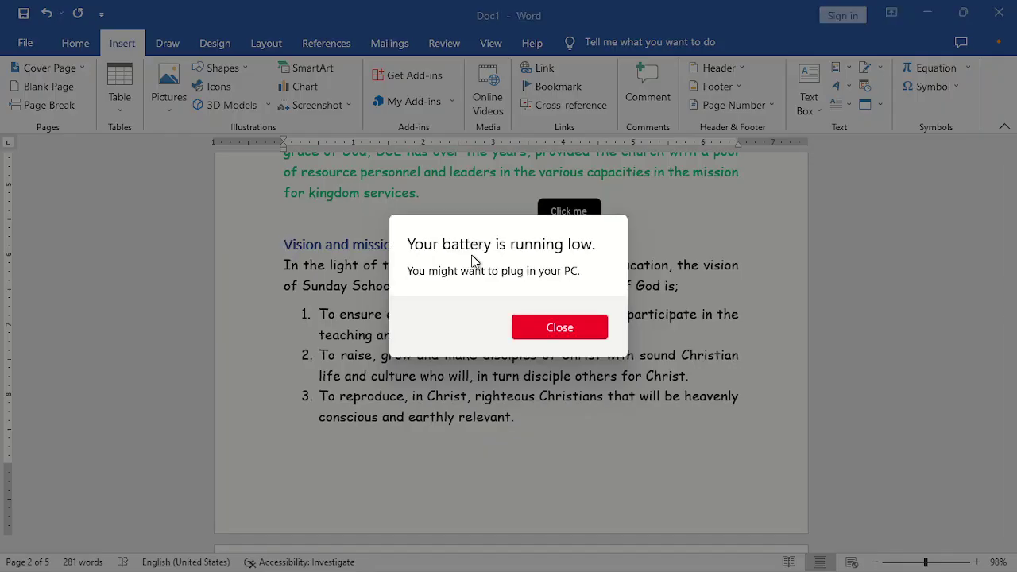
click(560, 332)
click(284, 245)
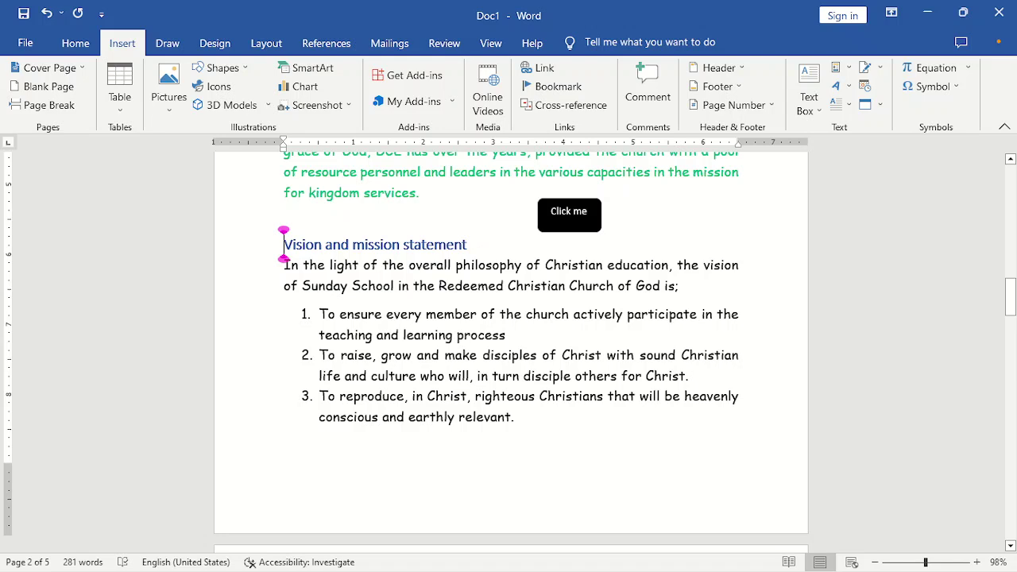